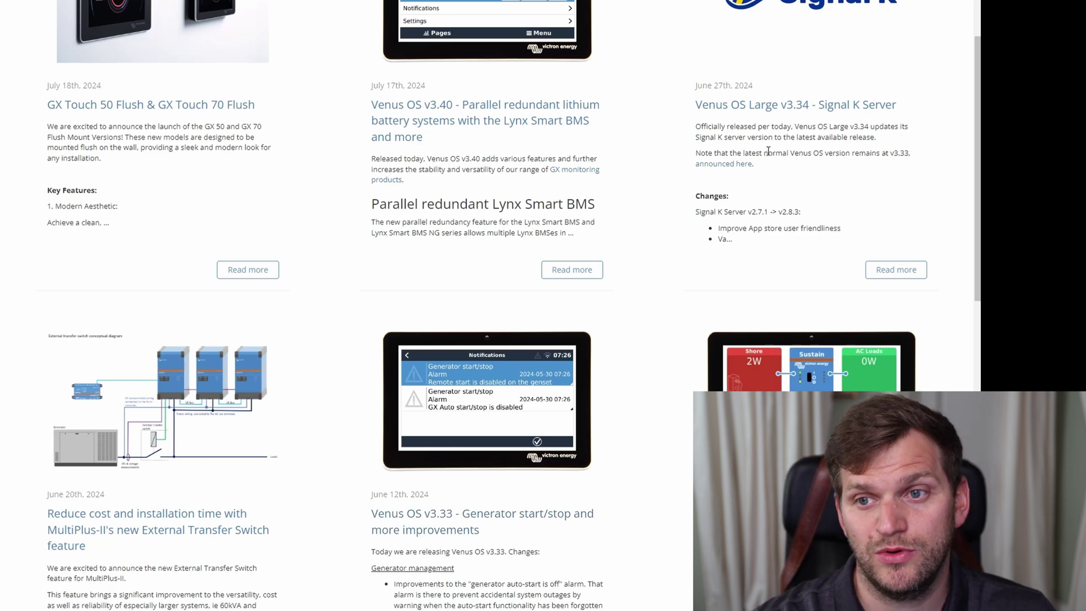
Step: Scroll the Victron Energy news overview to find the Venus OS v3.40 release article
scroll(735, 164, up, 1)
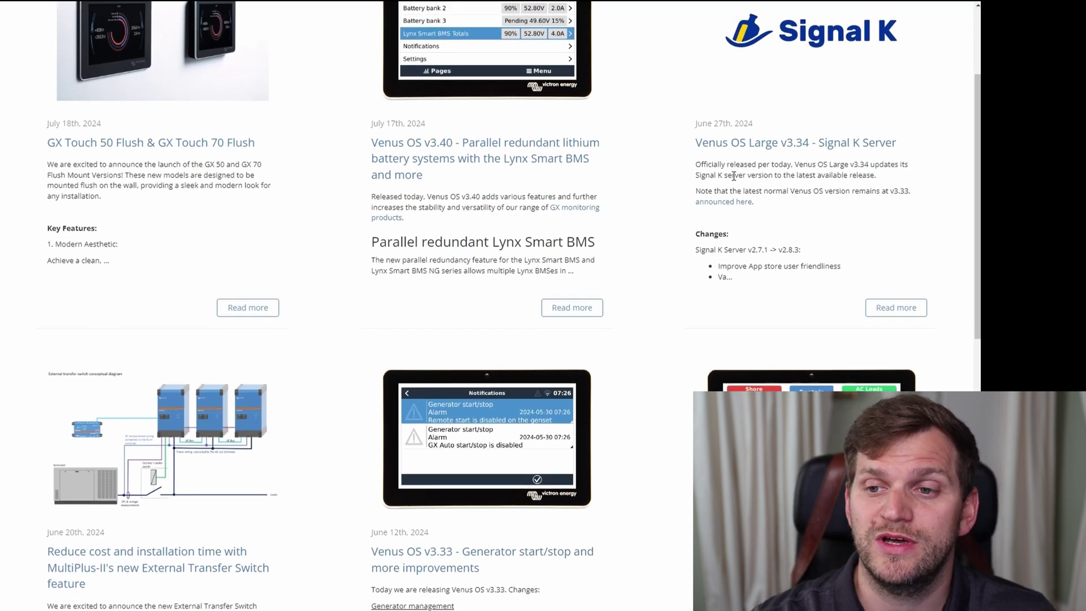
scroll(429, 226, up, 2)
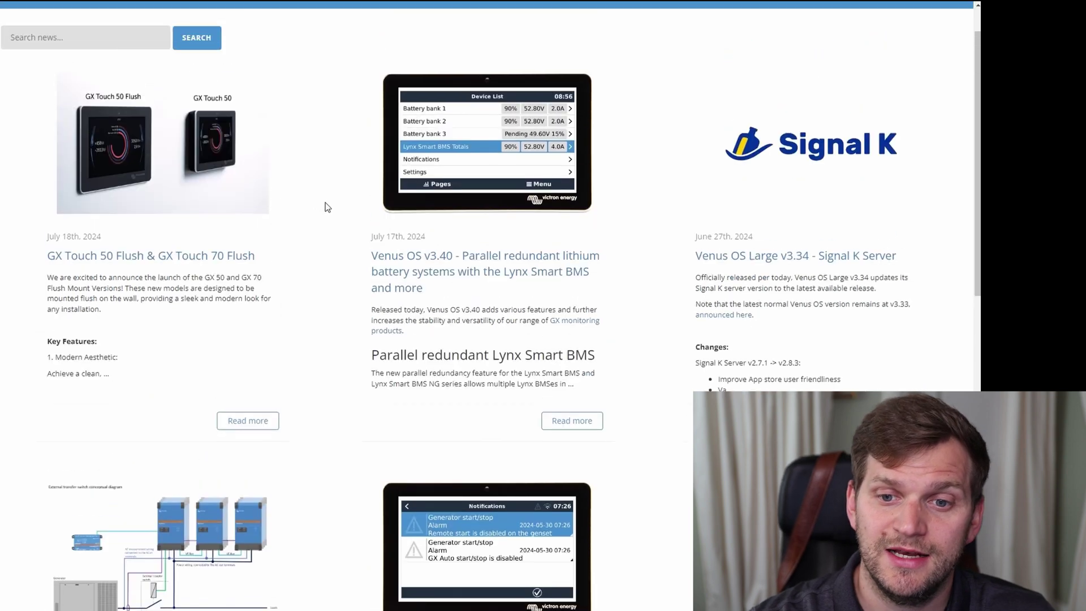
Step: Open the 'Venus OS v3.40 - Parallel redundant lithium battery systems' article and scroll through it
click(458, 266)
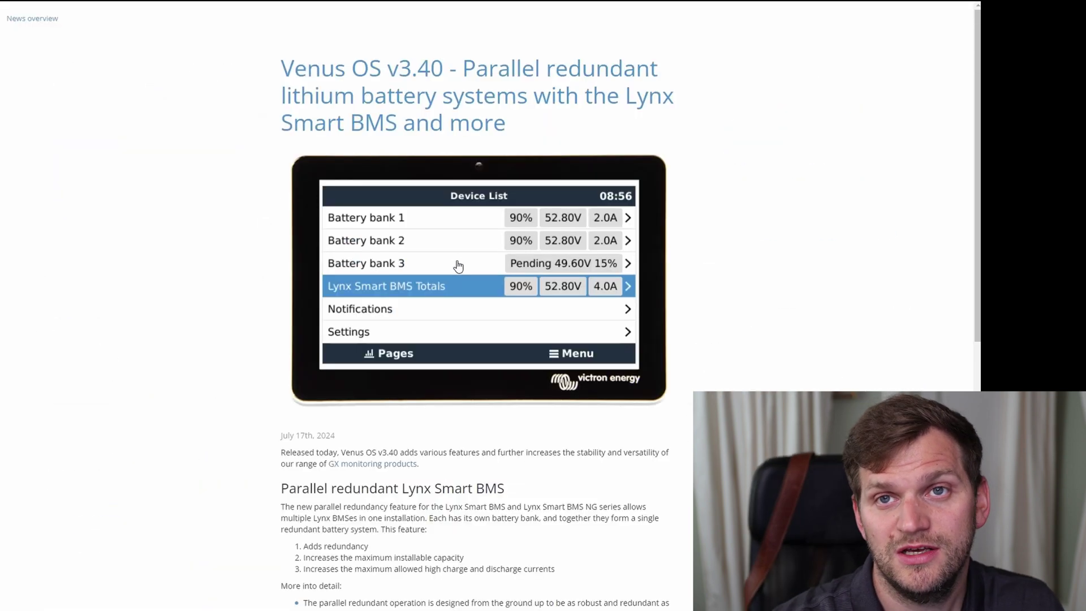
double_click(410, 55)
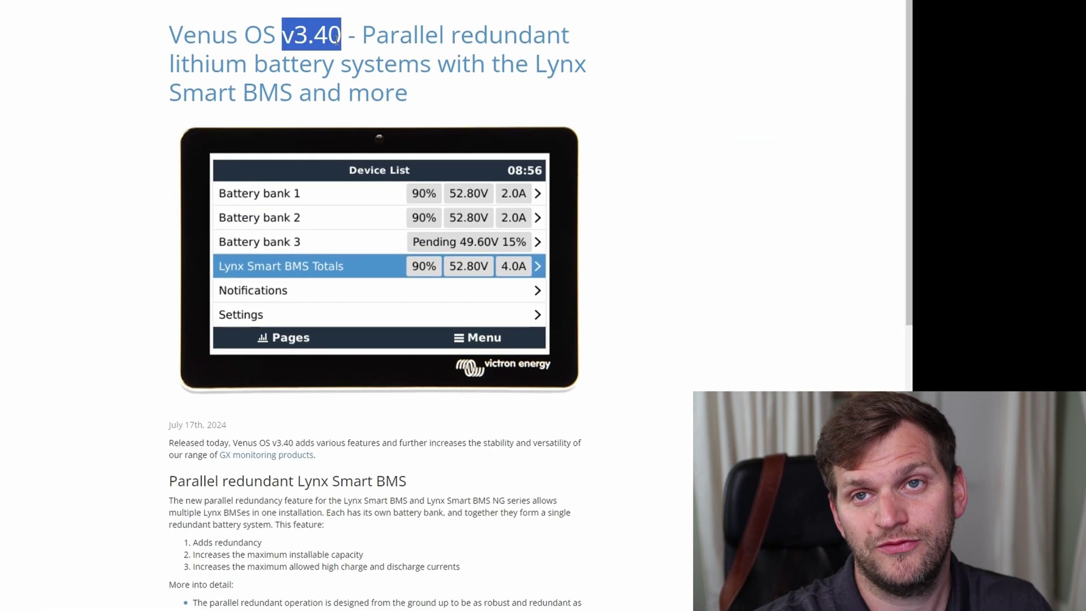
click(530, 46)
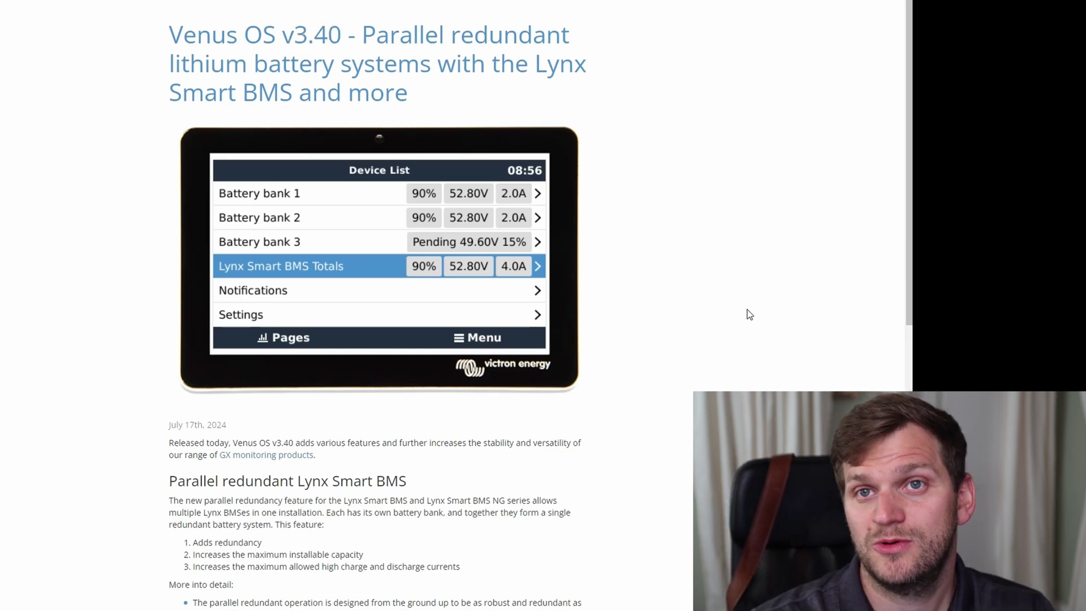
scroll(734, 317, down, 3)
scroll(733, 318, down, 10)
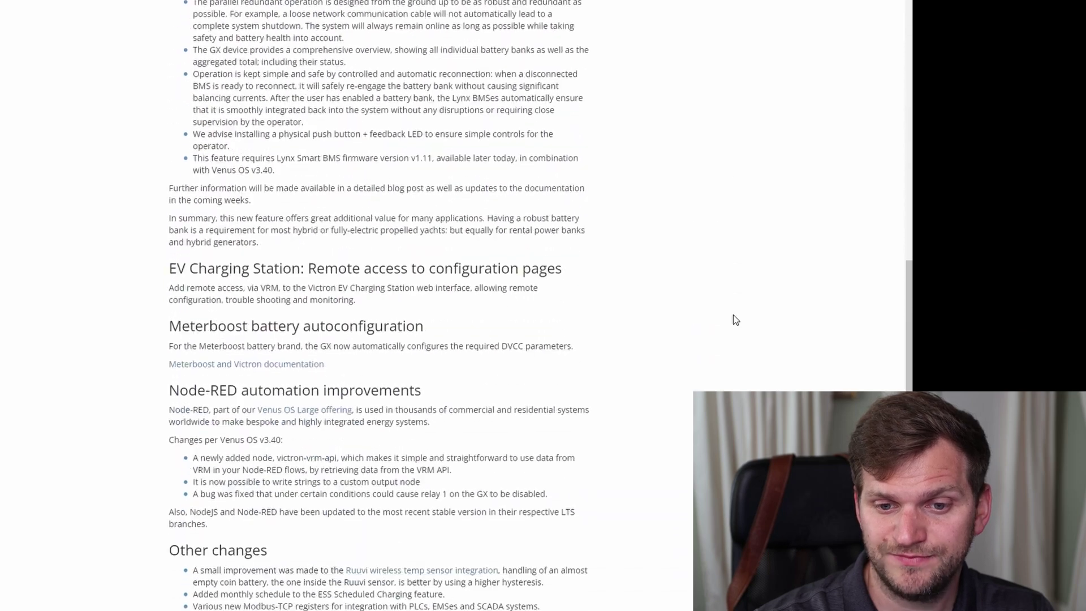
scroll(735, 317, down, 1)
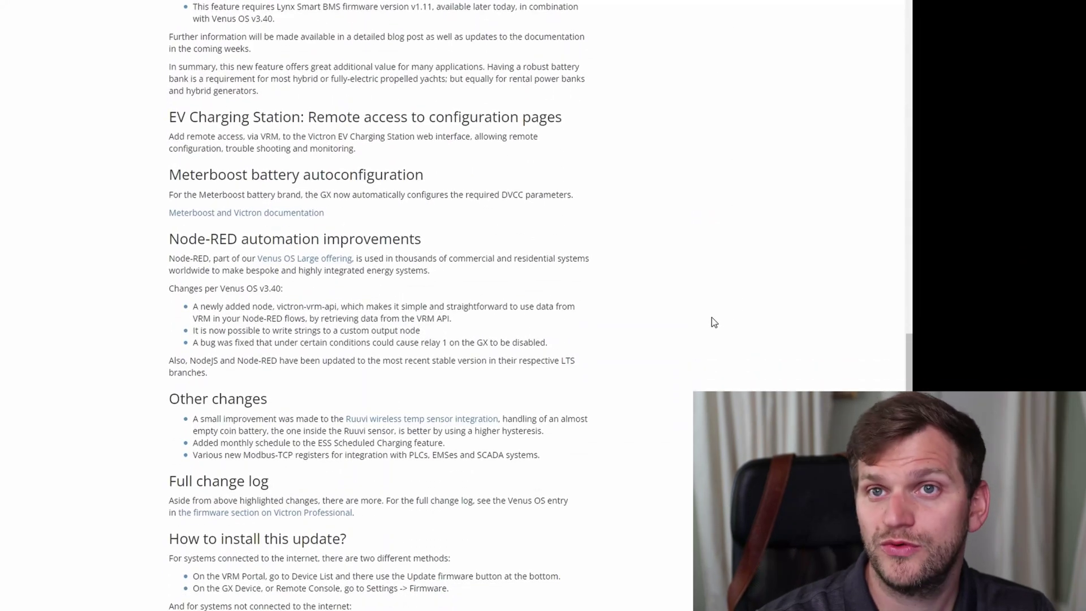
scroll(712, 323, up, 11)
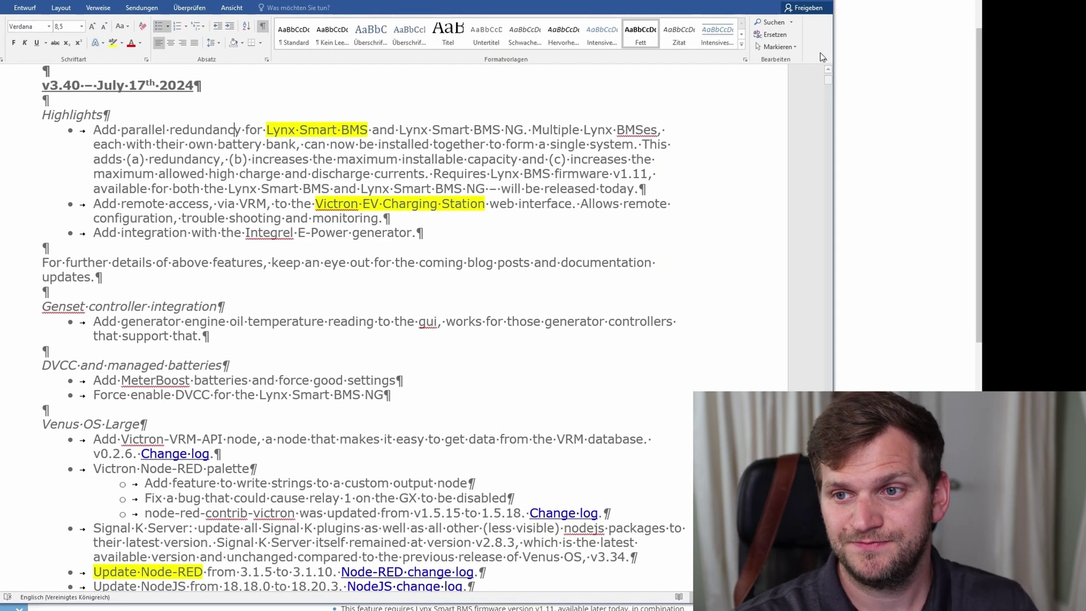
Step: Collapse the Word ribbon and highlight the 'v3.40 – July 17th 2024' heading
click(821, 55)
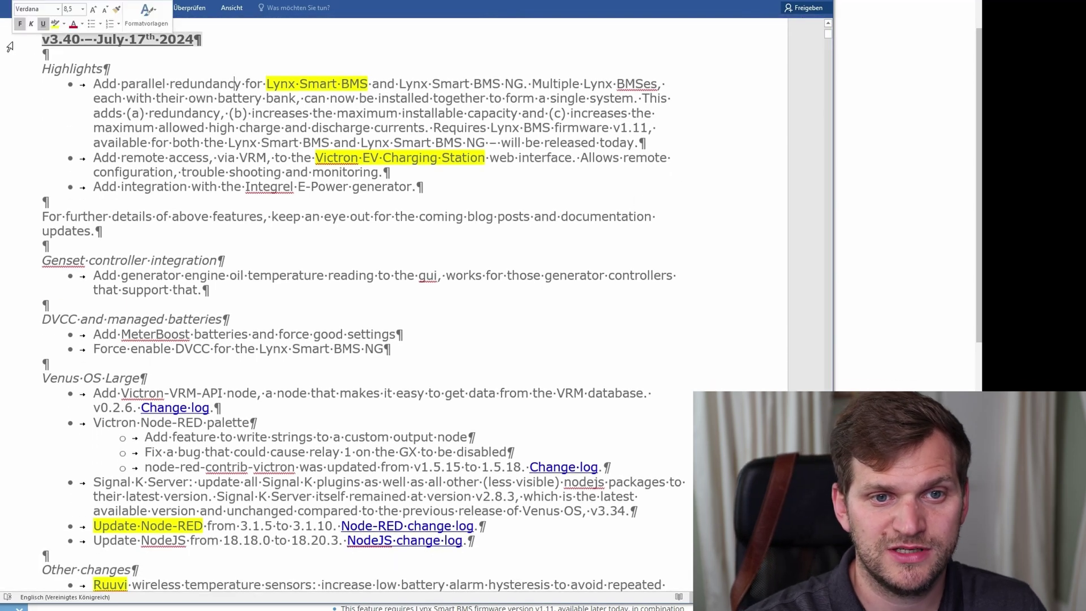
click(11, 42)
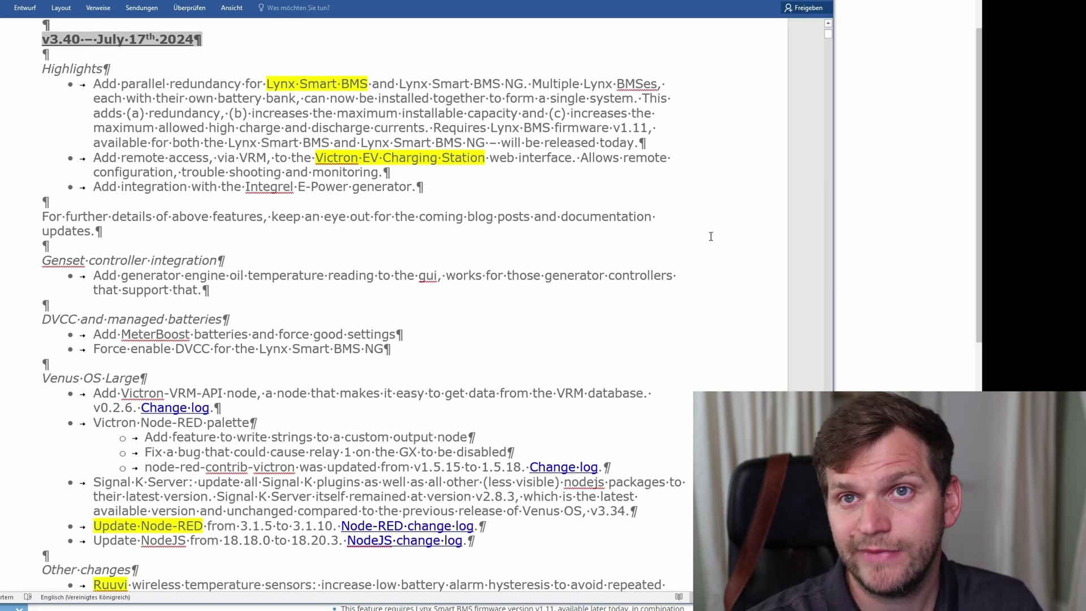
click(68, 68)
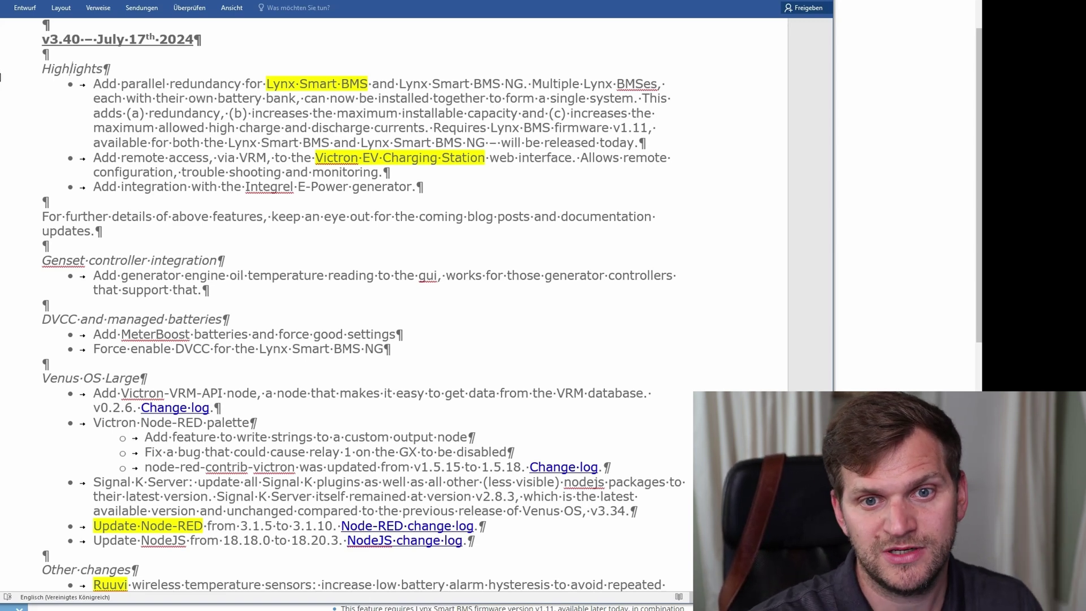
Step: Point out the first Highlights bullets, including the Lynx Smart BMS text
click(7, 85)
click(350, 84)
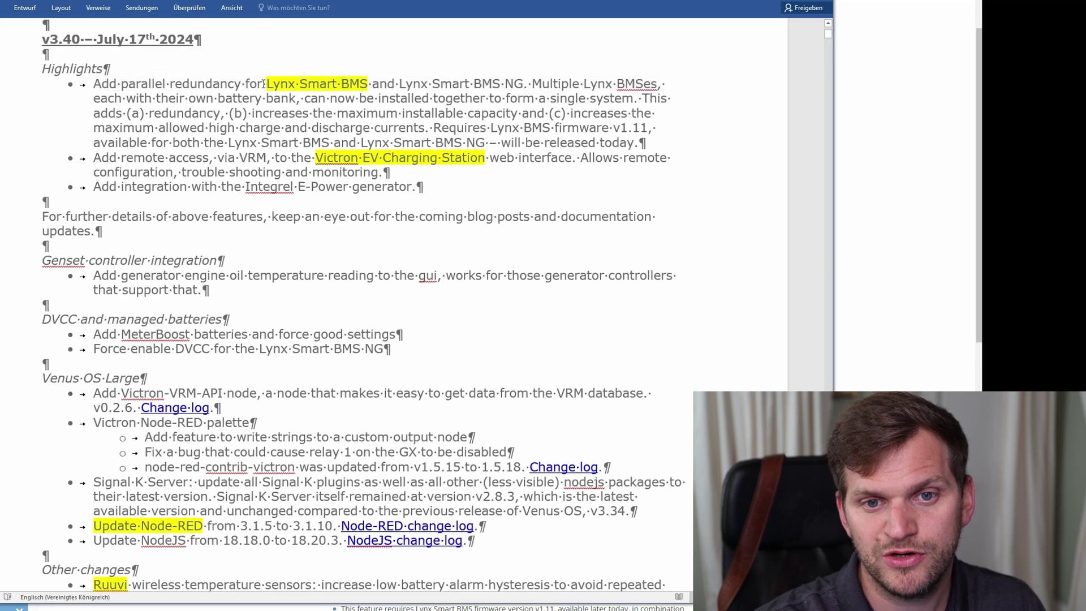
drag(264, 84, 368, 84)
click(335, 113)
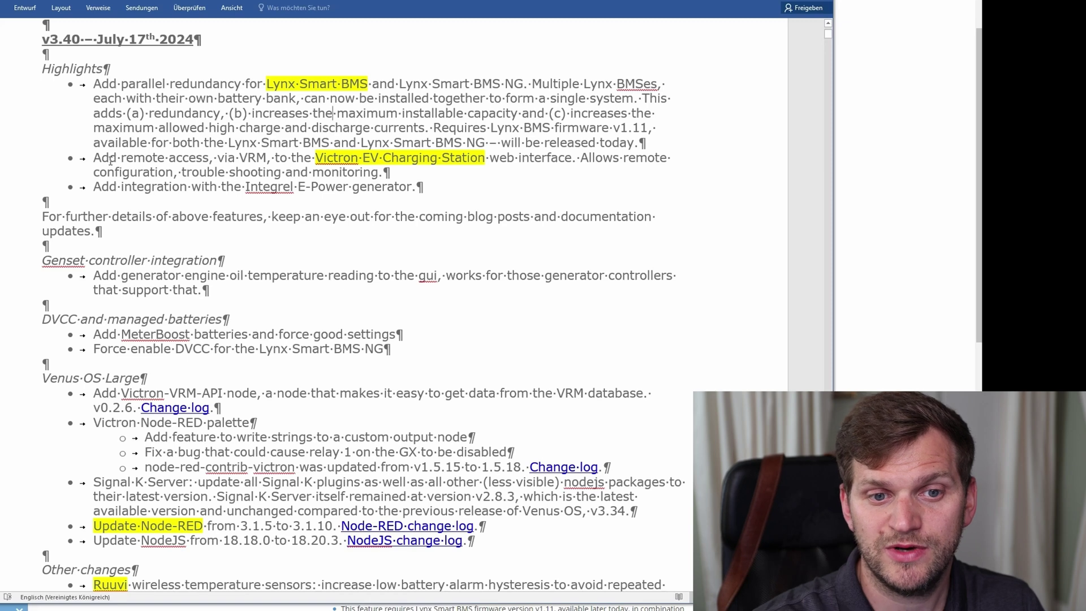
drag(121, 158, 225, 143)
click(347, 171)
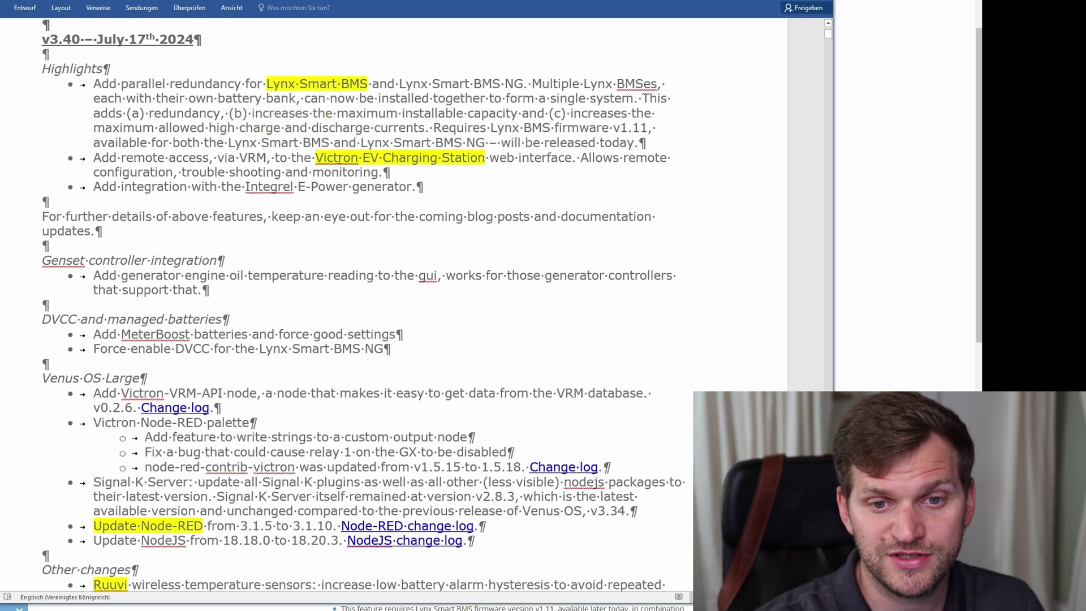
Step: Highlight the Genset controller integration, DVCC and managed batteries, and Victron-VRM-API items
scroll(2, 156, down, 3)
drag(2, 157, 1, 187)
click(11, 216)
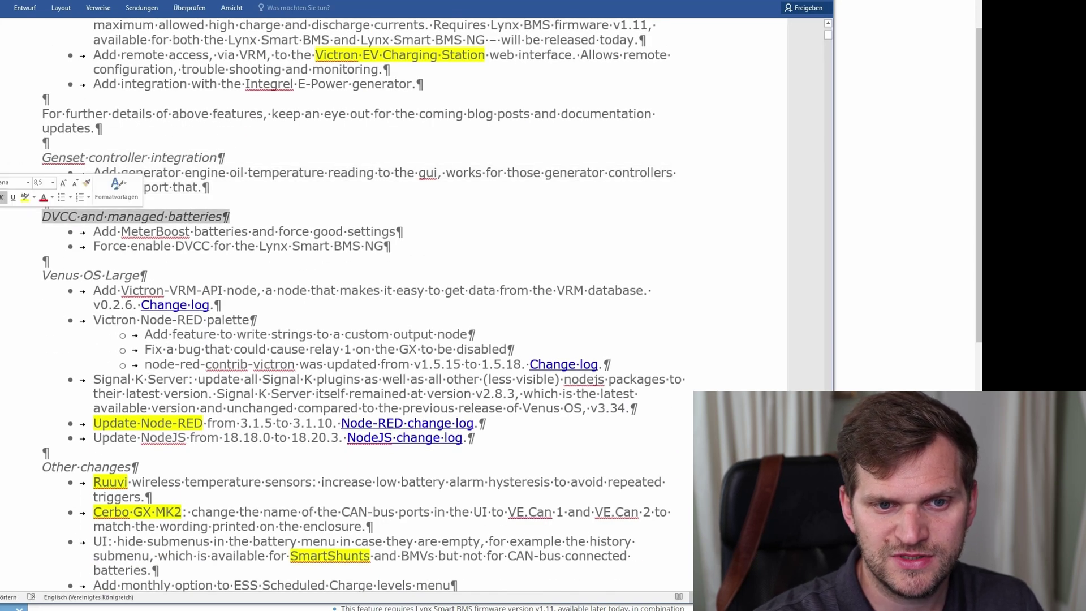
click(11, 290)
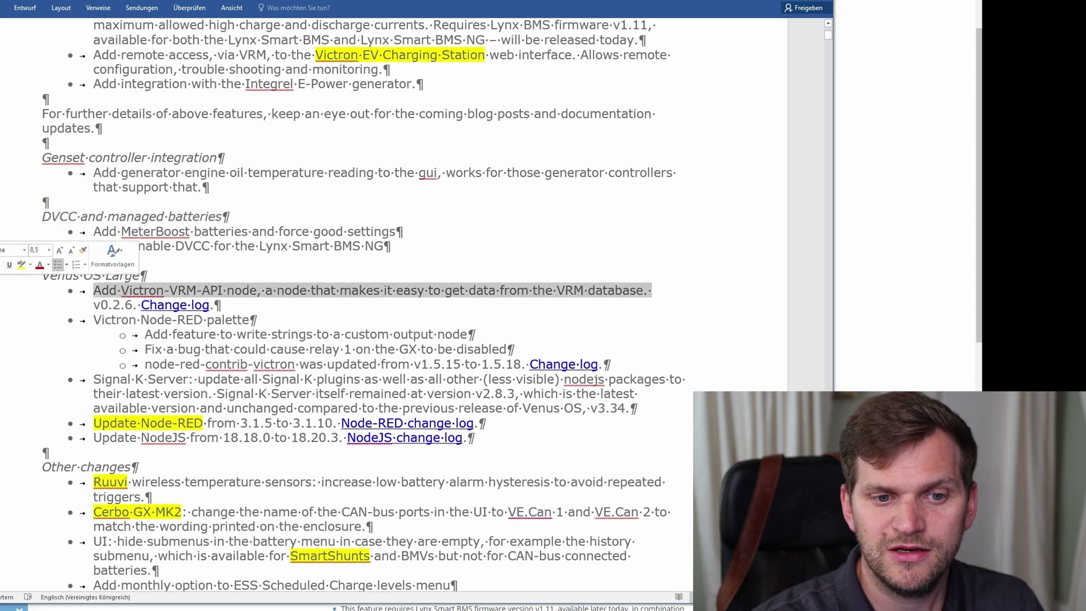
Step: Point out the Victron Node-RED palette line and the 'Update NodeJS from' item
scroll(51, 167, down, 3)
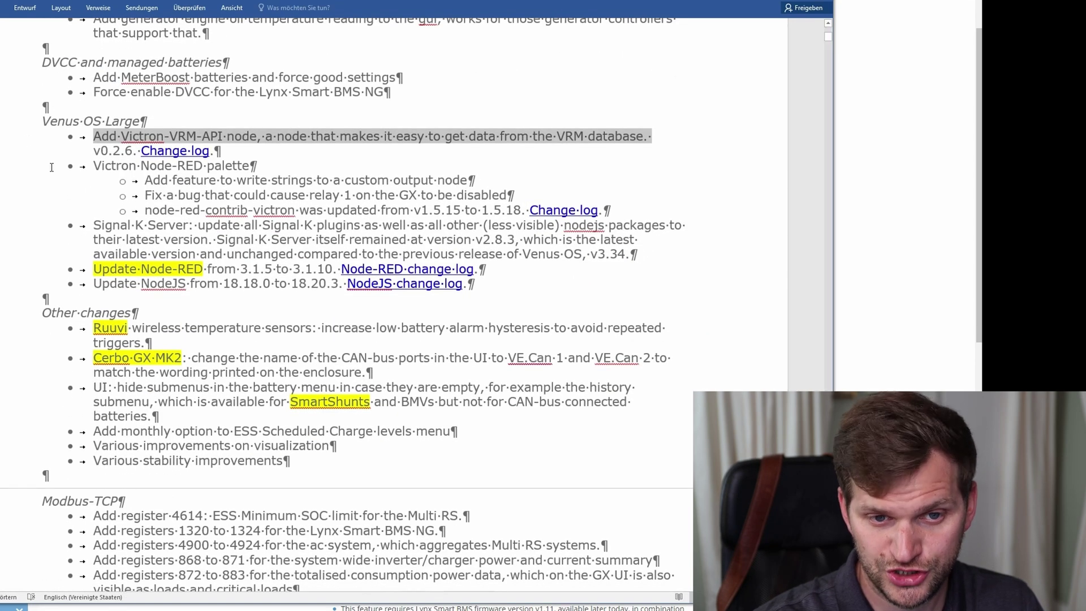
drag(97, 165, 257, 166)
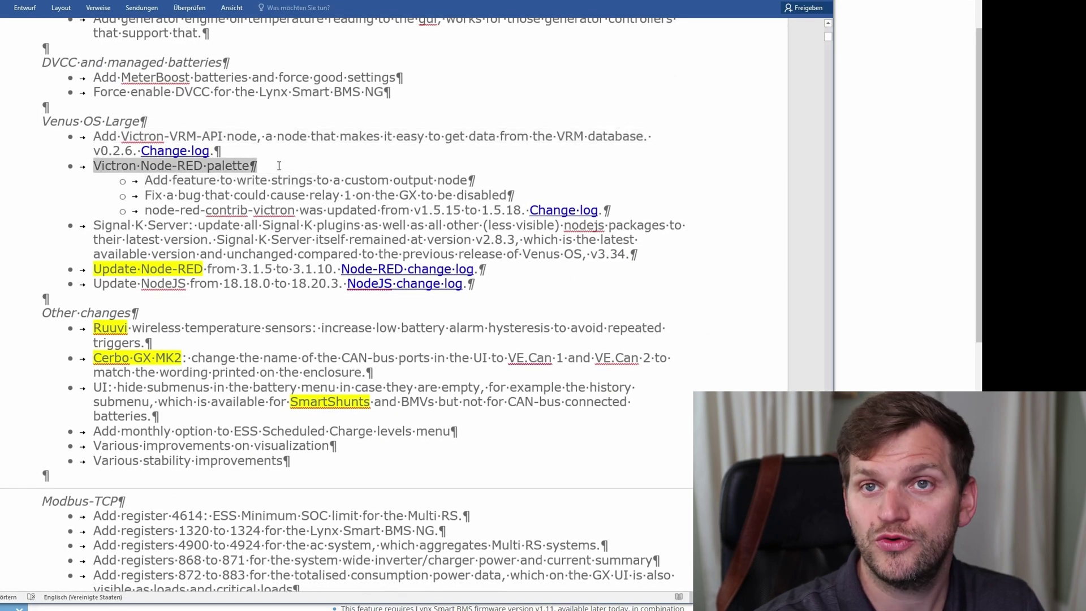
click(94, 269)
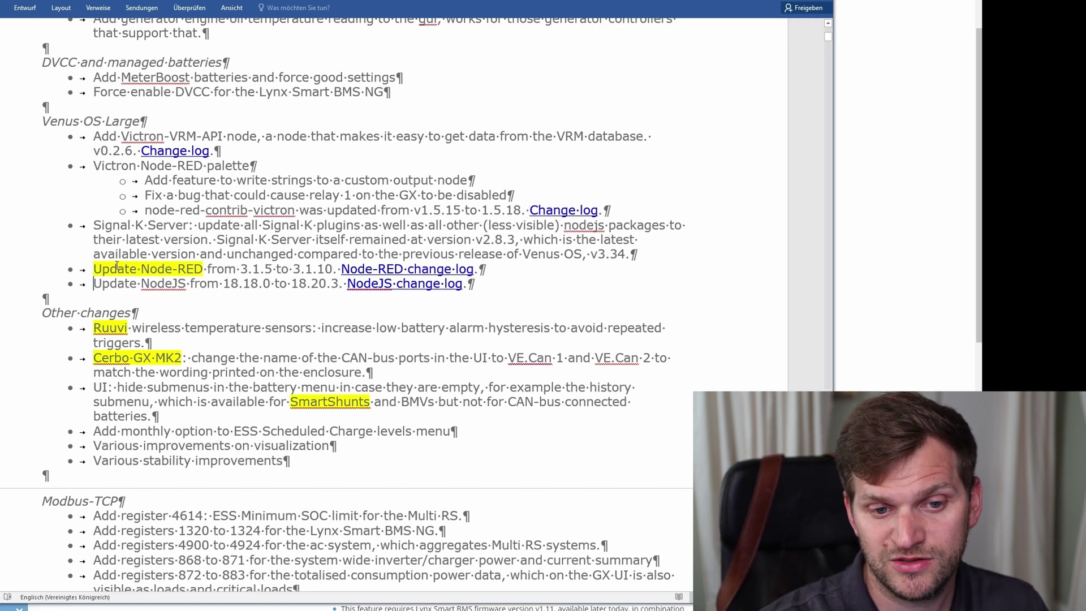
drag(94, 283, 224, 283)
click(186, 293)
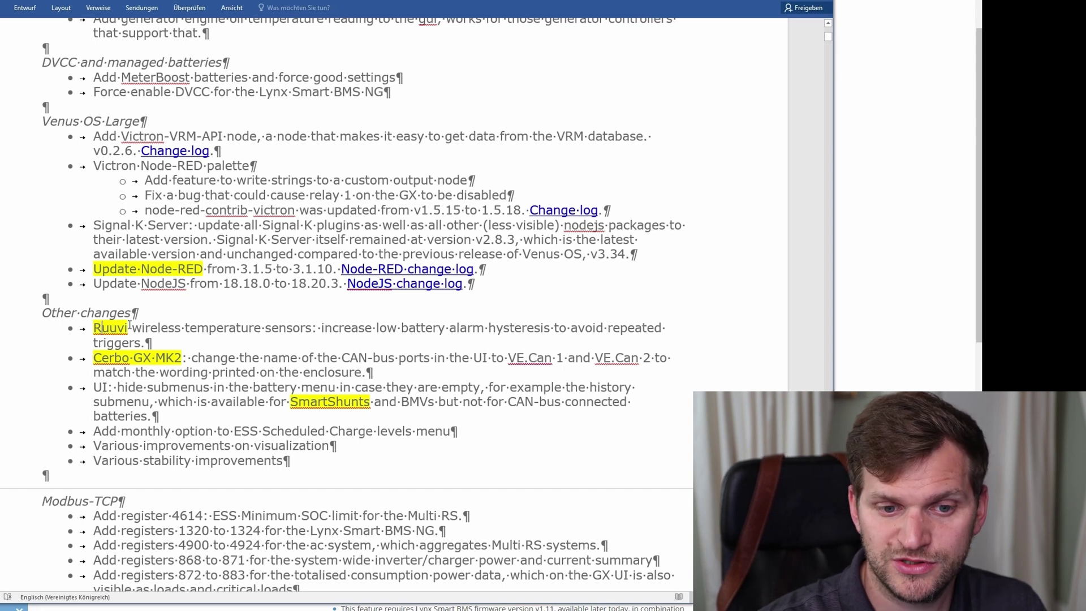
Step: Highlight the Cerbo GX MK2 and 'UI: hide submenus' entries under Other changes
scroll(129, 325, down, 2)
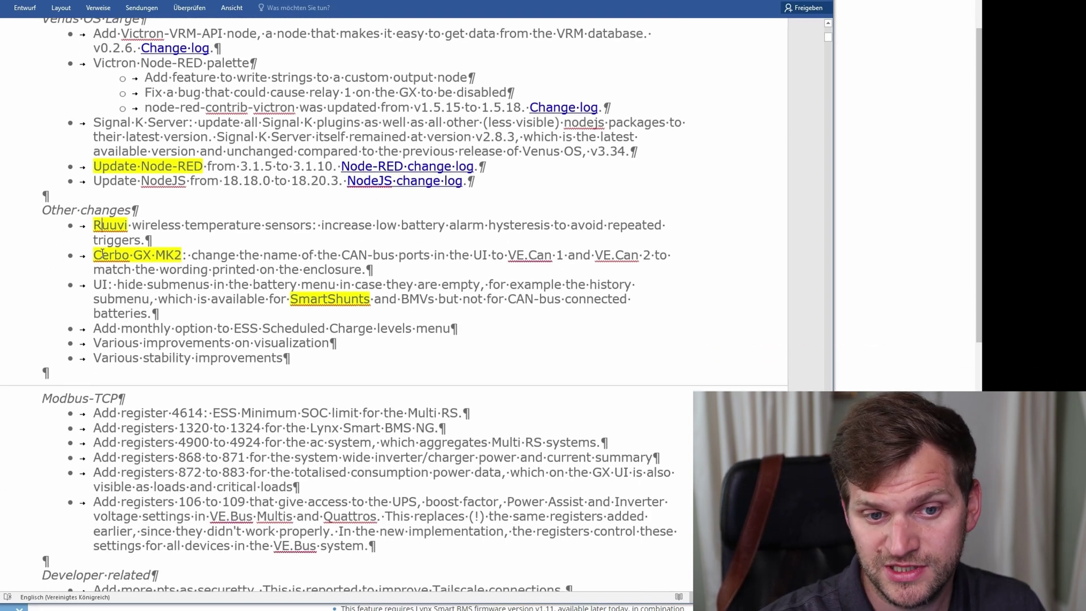
drag(96, 255, 182, 256)
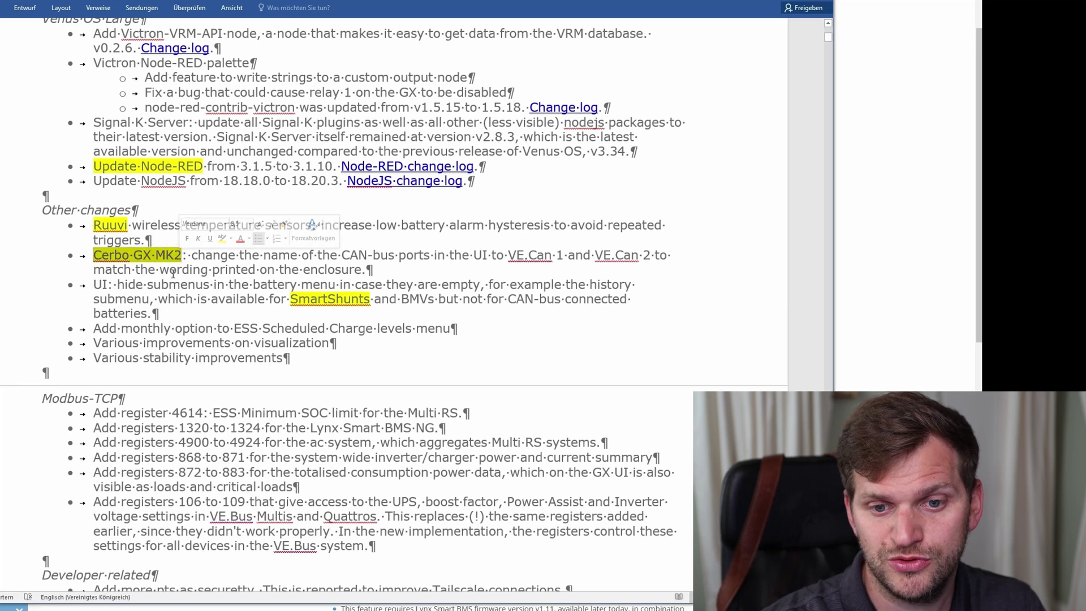
click(169, 269)
drag(106, 285, 206, 285)
click(273, 298)
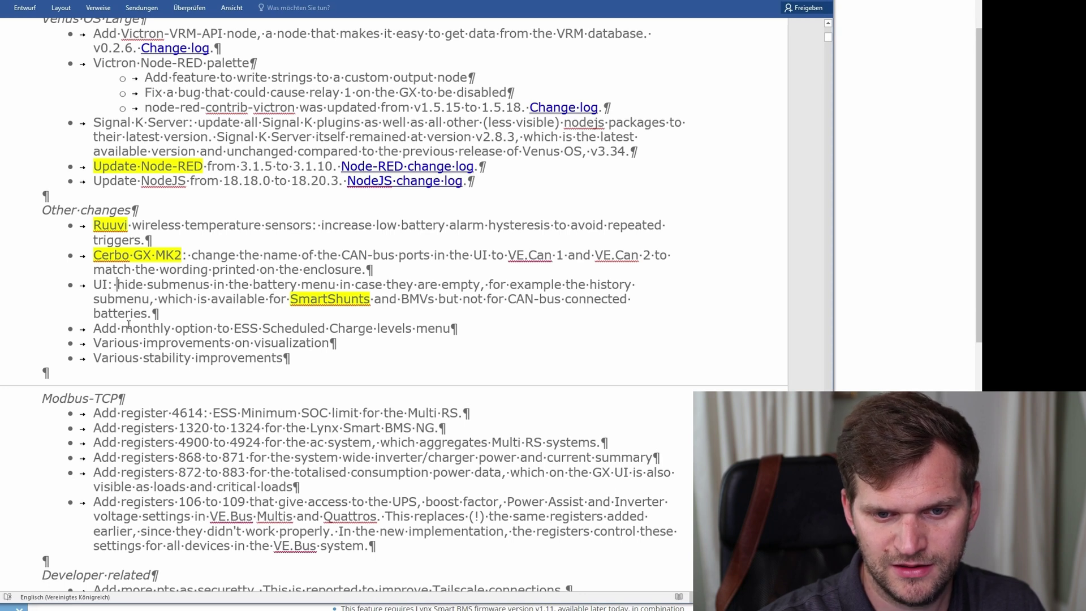
drag(121, 328, 233, 344)
scroll(203, 343, down, 2)
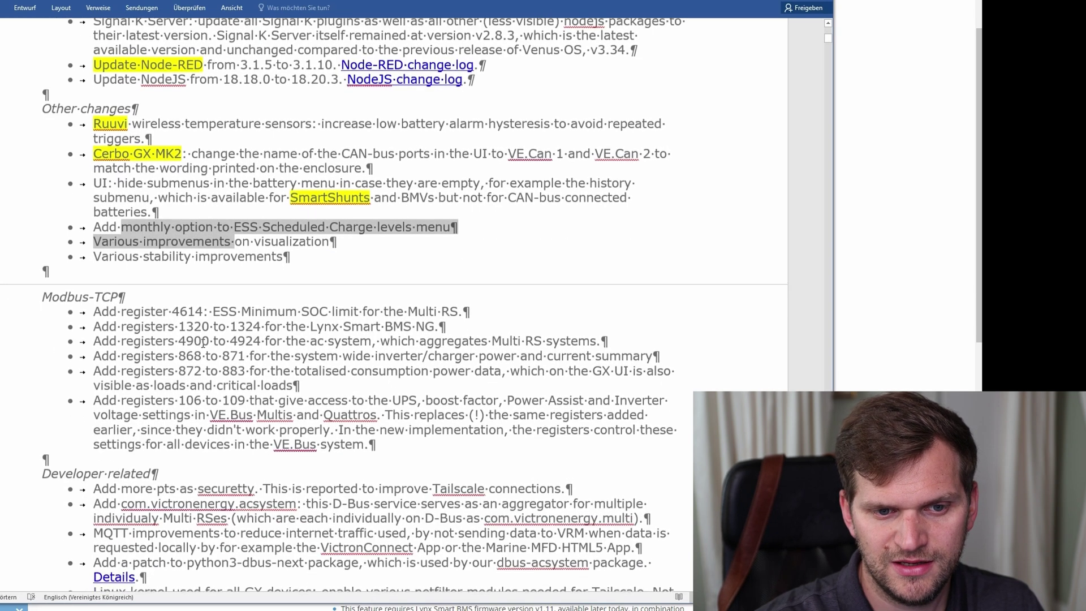
Step: Highlight the Developer related heading and the word 'securetty'
drag(52, 295, 122, 296)
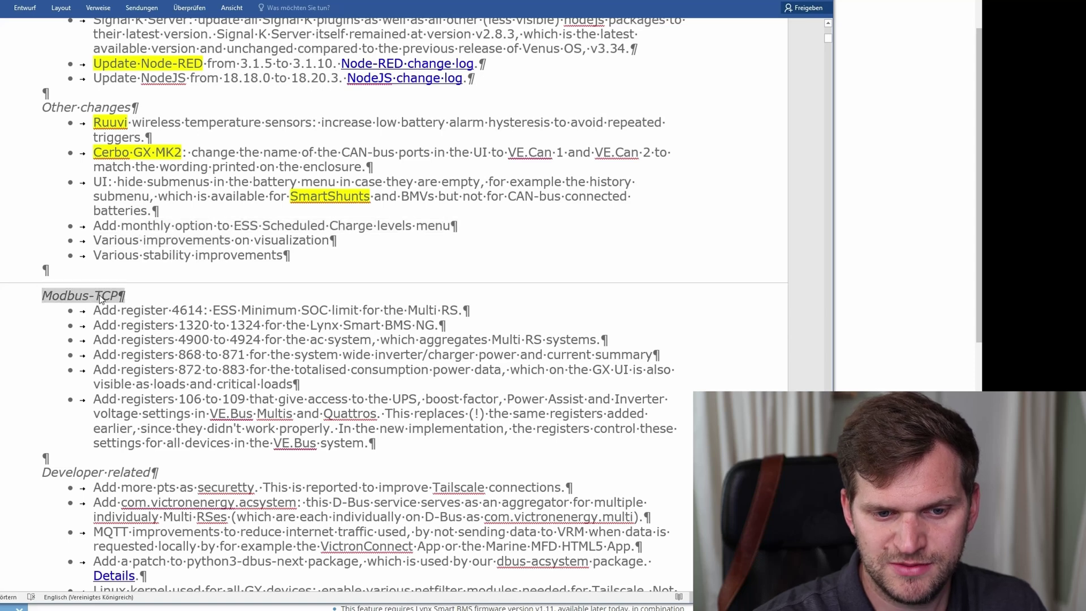
scroll(102, 295, down, 4)
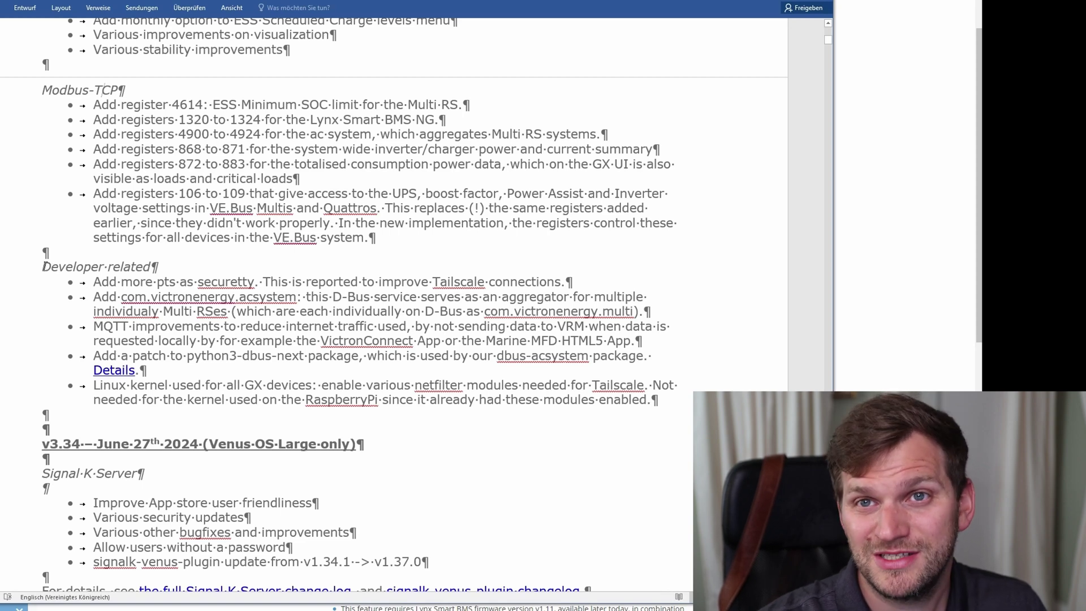
drag(44, 266, 158, 267)
click(156, 283)
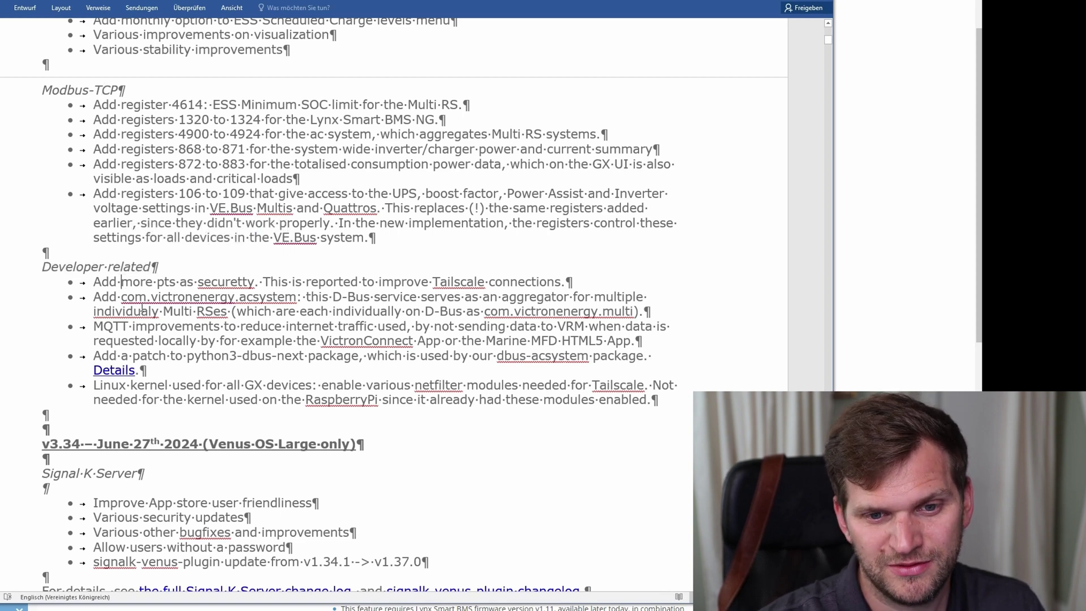
double_click(230, 281)
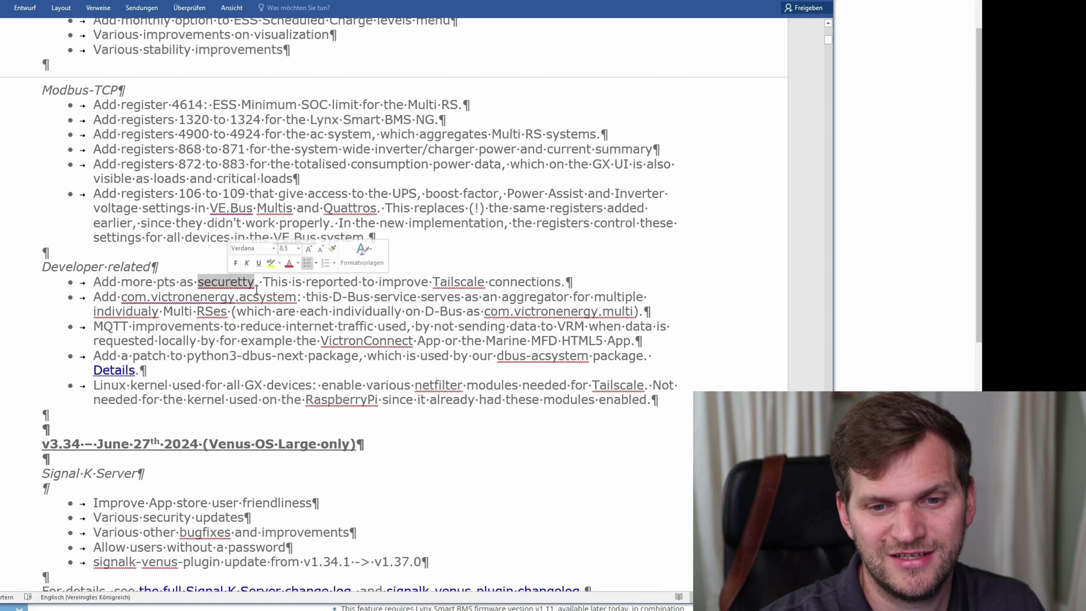
click(247, 281)
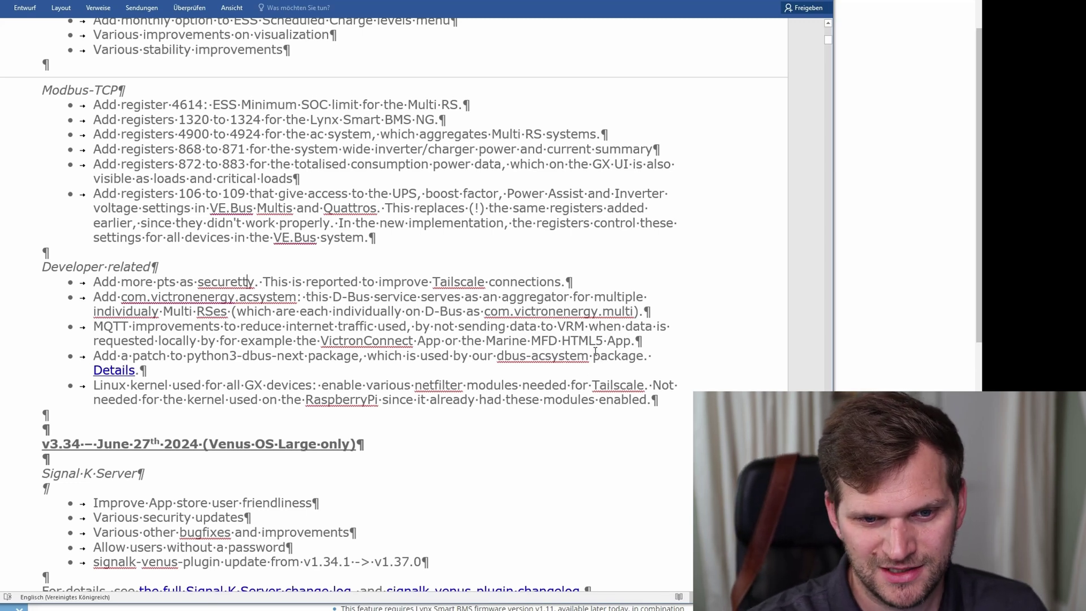
Step: Mark the Linux kernel bullet and 'MQTT improvements', then return to the v3.40 Highlights
drag(104, 389, 659, 402)
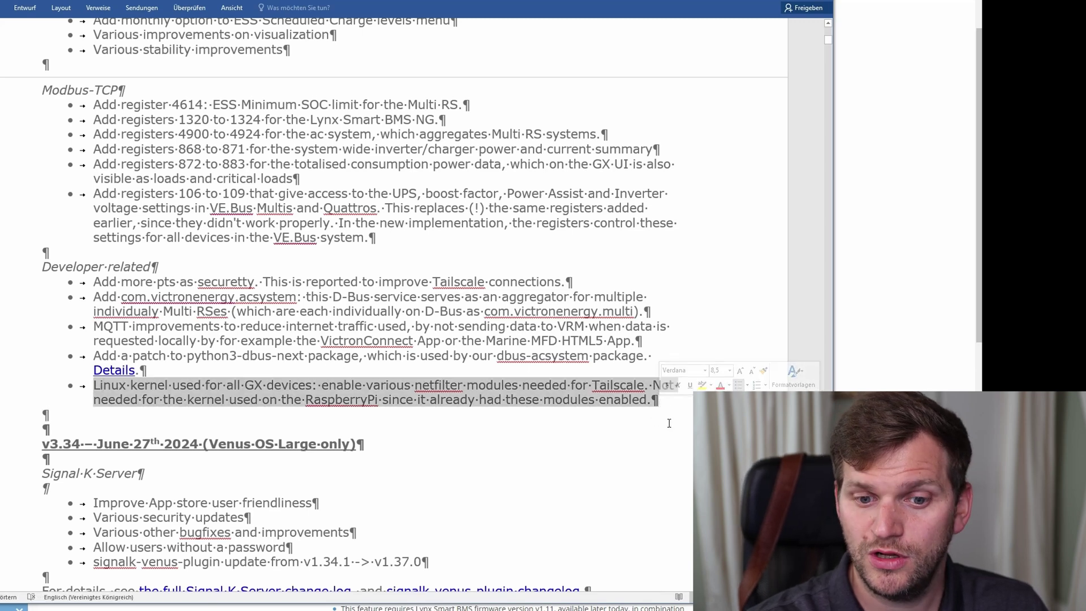
click(463, 385)
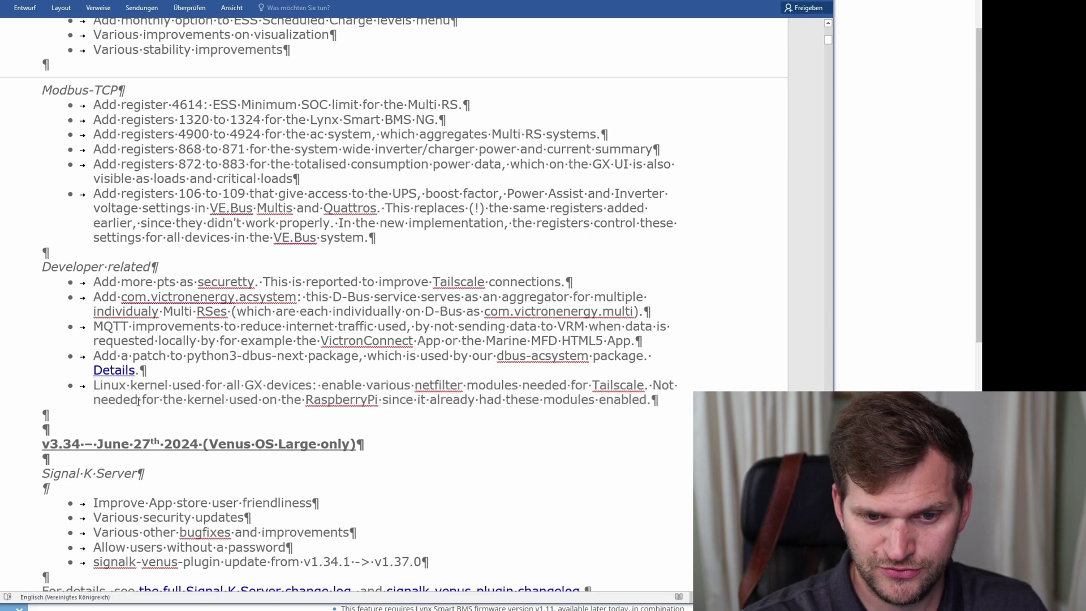
drag(138, 401, 323, 409)
click(449, 416)
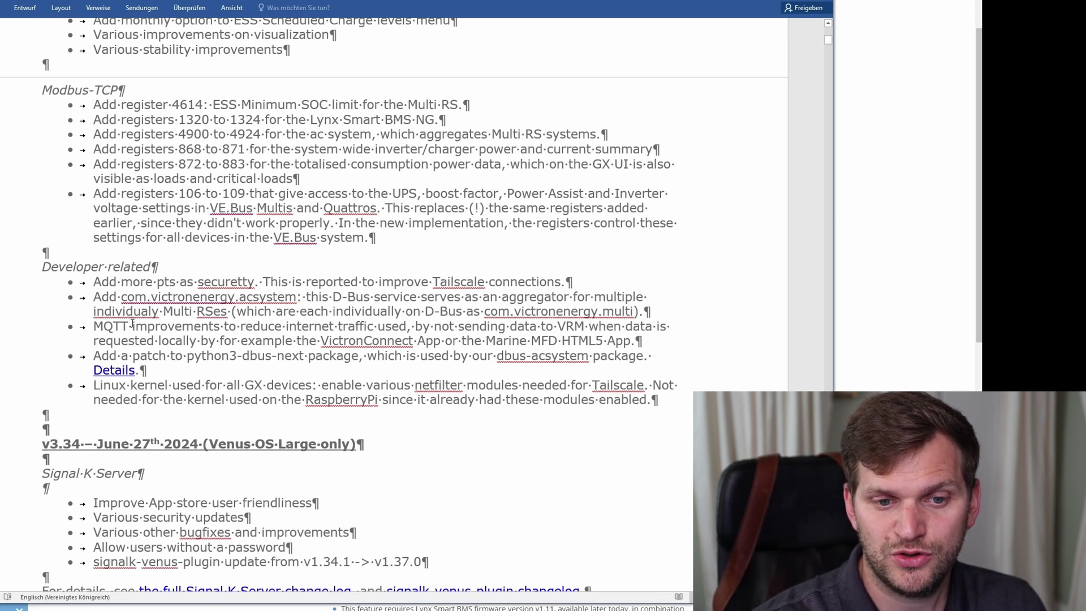
drag(103, 326, 223, 326)
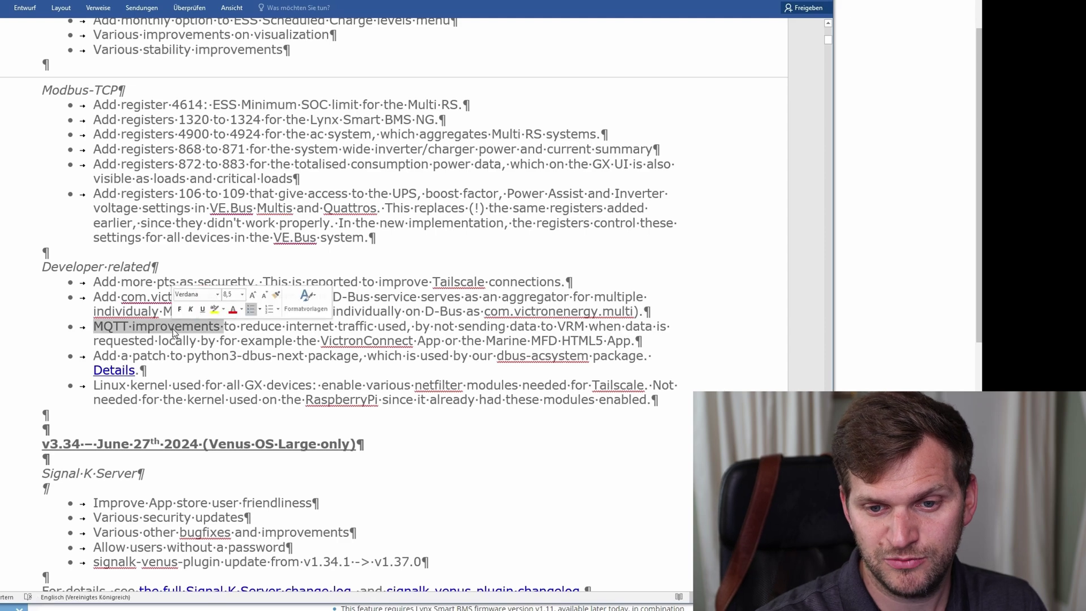
click(251, 336)
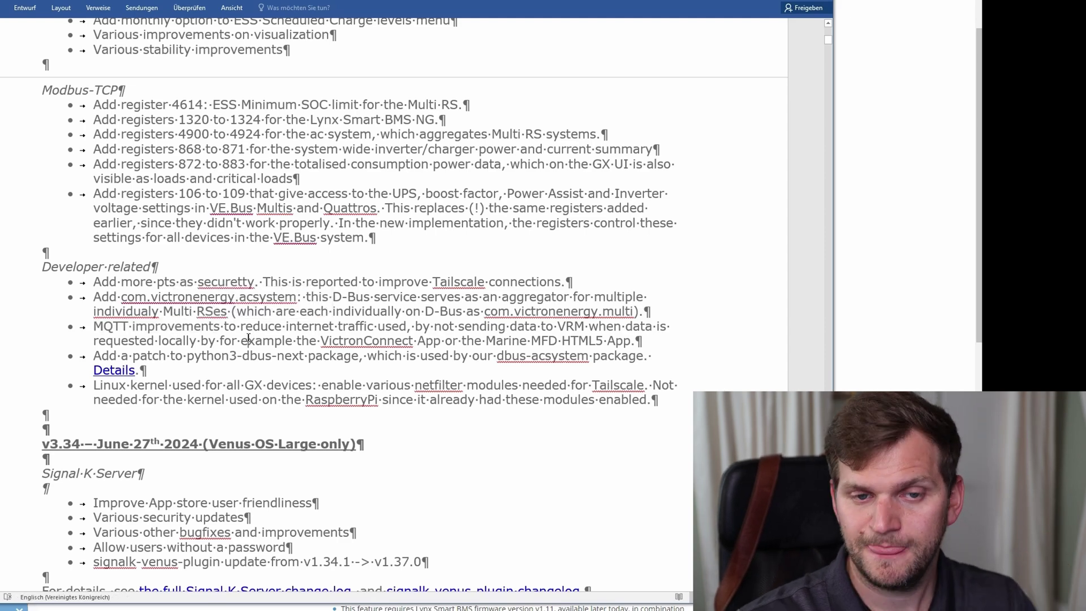
scroll(250, 330, up, 10)
scroll(251, 325, down, 1)
scroll(252, 320, up, 1)
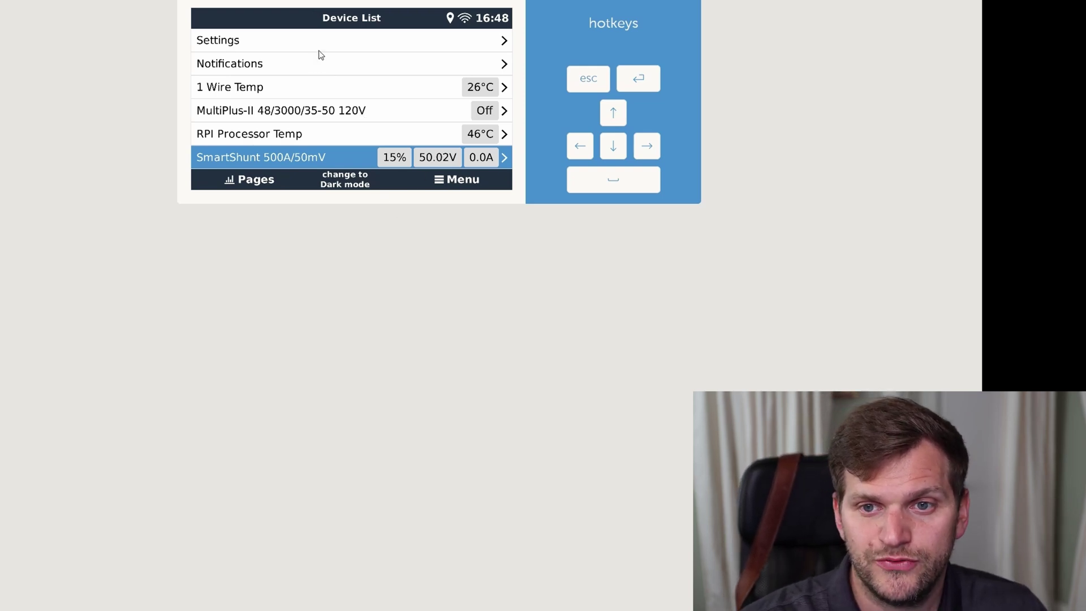
Step: Navigate Settings > Firmware > Online updates in the Remote Console
click(231, 42)
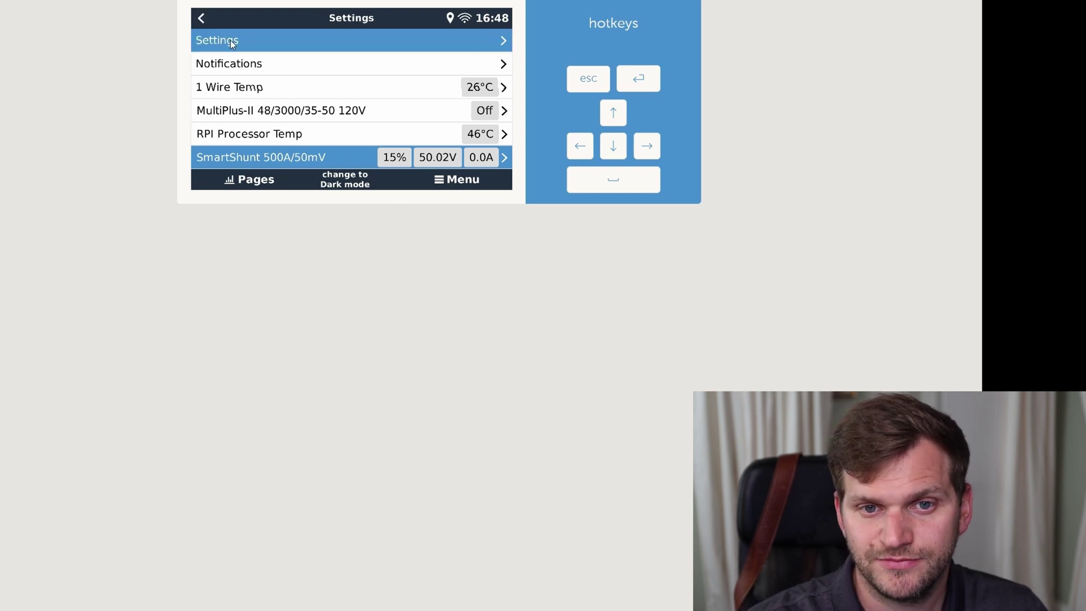
click(424, 70)
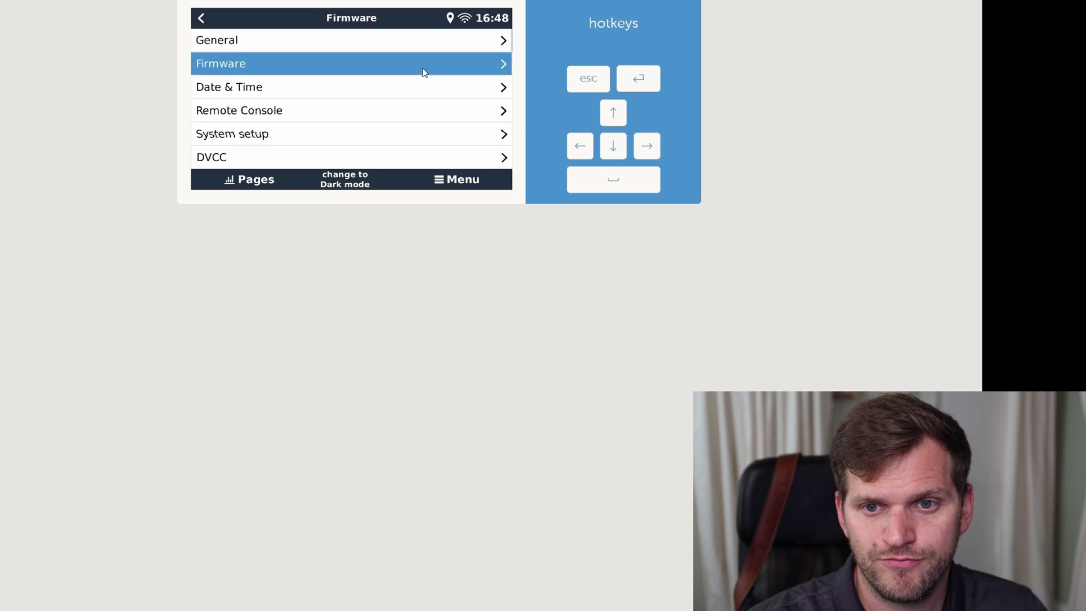
click(477, 89)
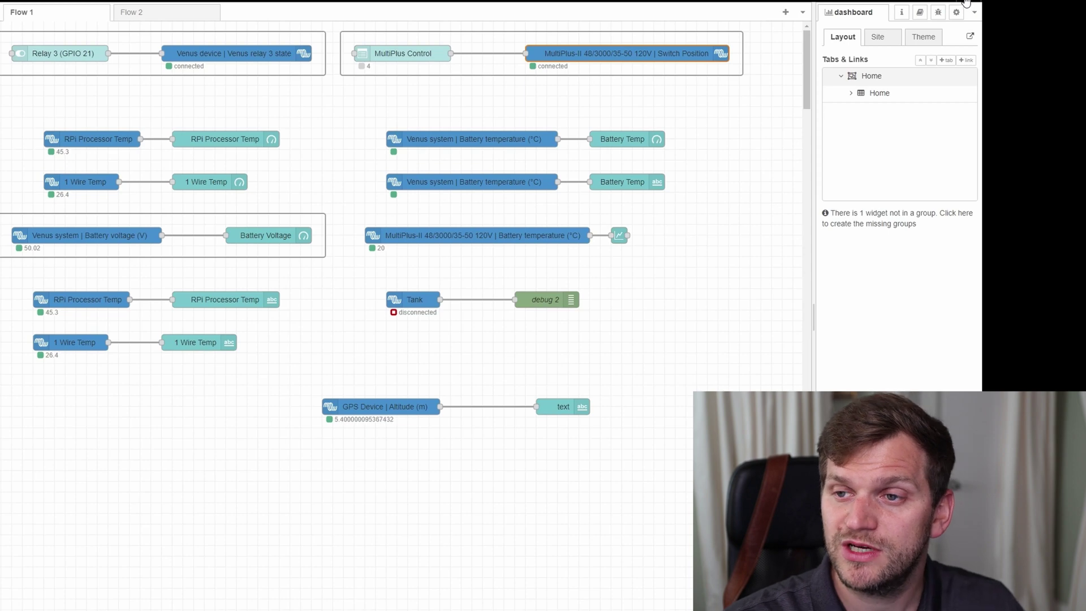
Step: Open the Node-RED main menu and choose Export
scroll(967, 9, up, 1)
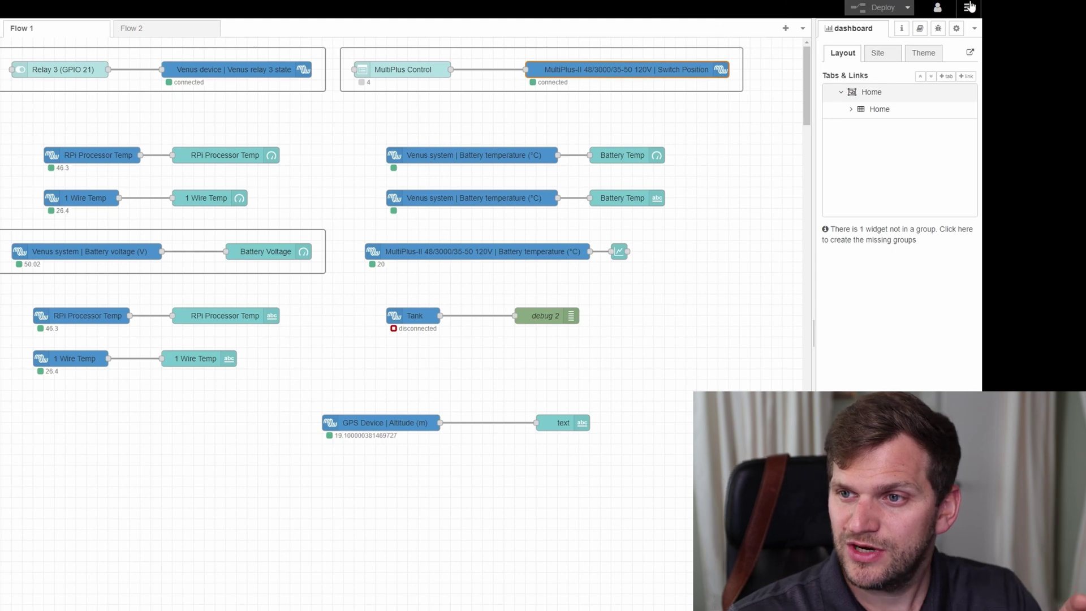
click(969, 6)
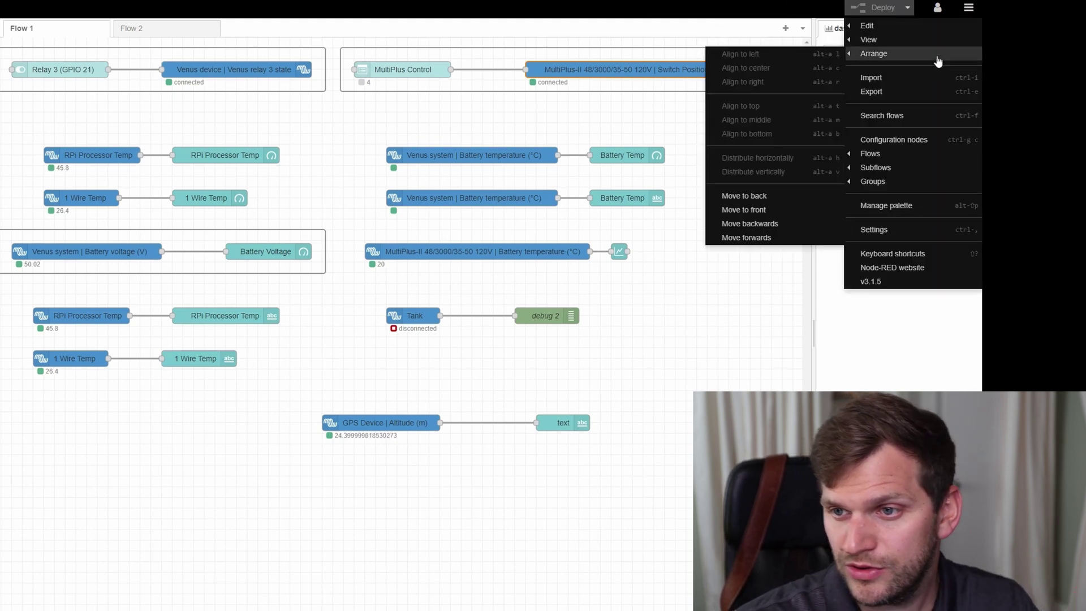
click(894, 96)
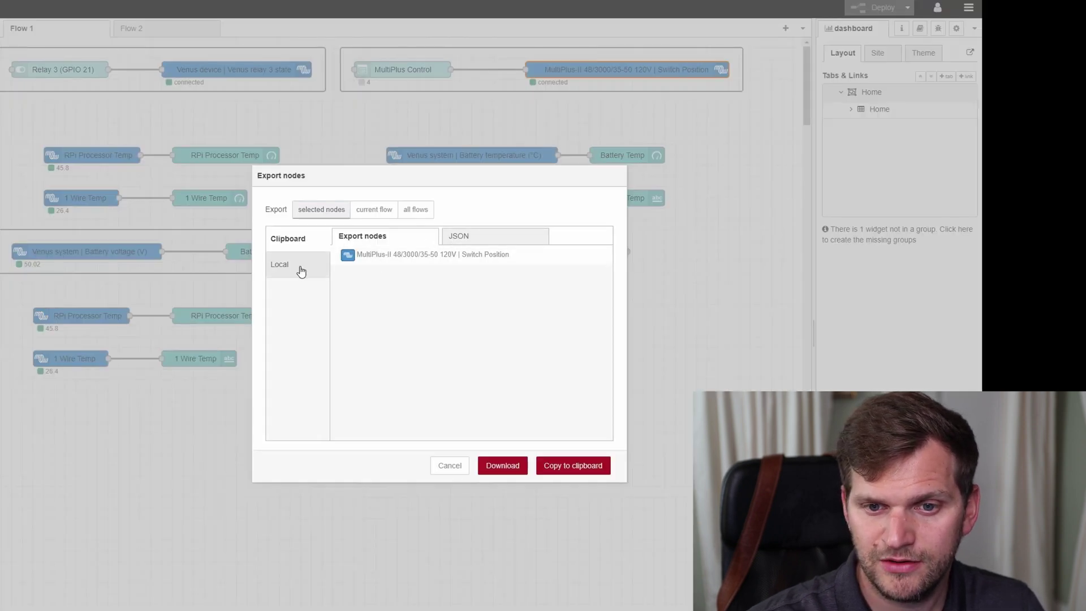
Step: Export all Node-RED flows and download them as a backup file
click(415, 211)
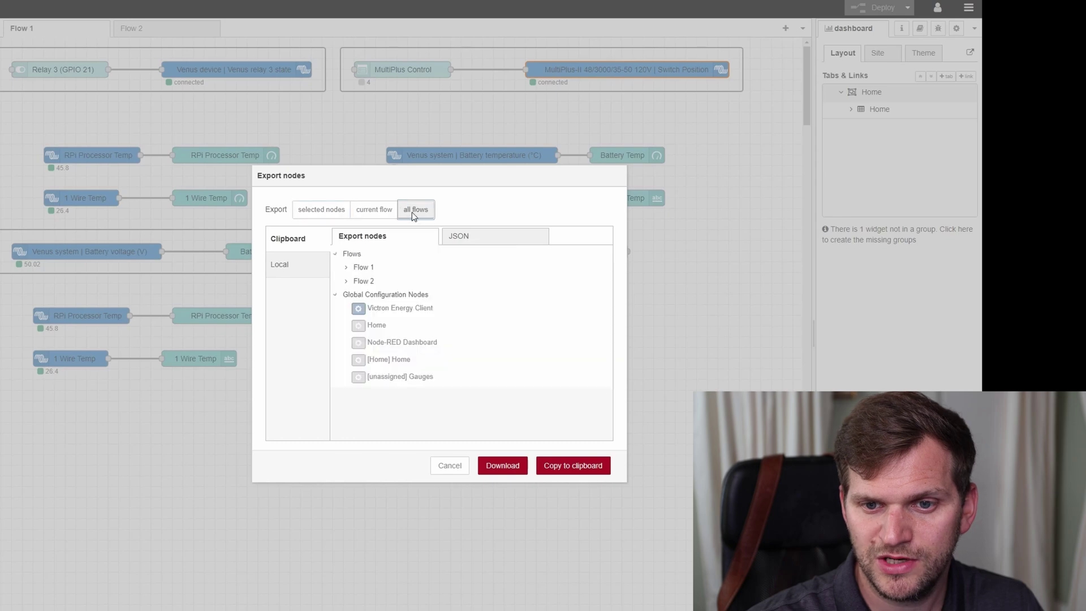
click(360, 270)
click(347, 268)
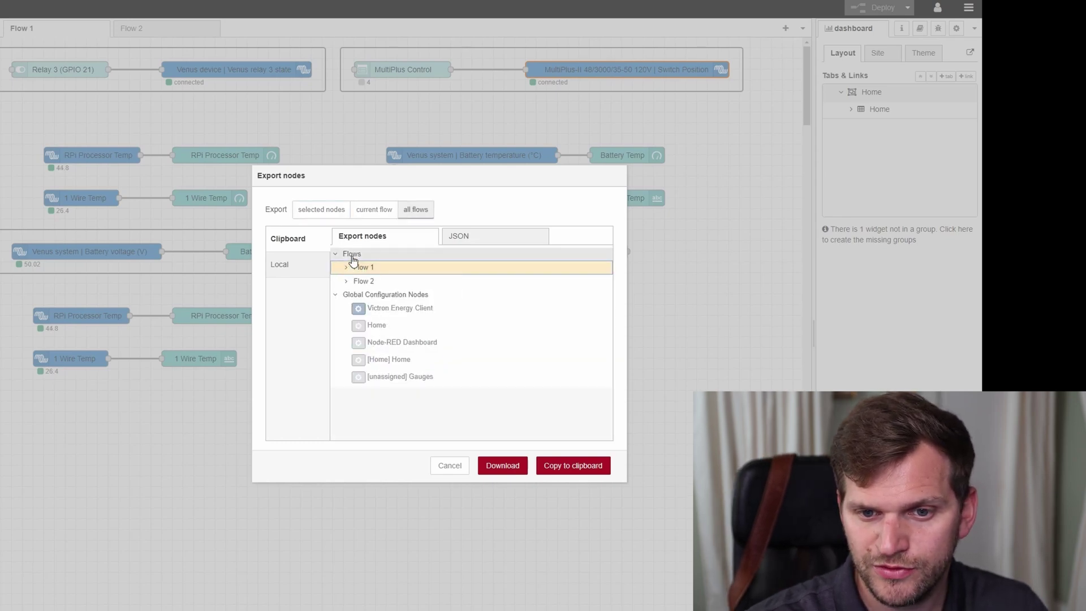
click(351, 255)
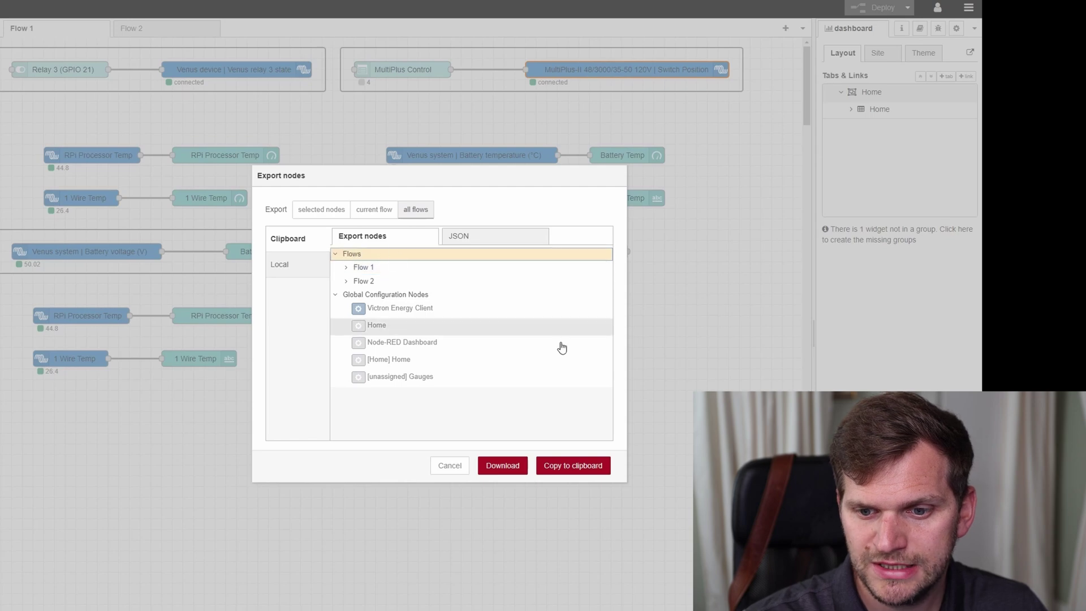
click(506, 469)
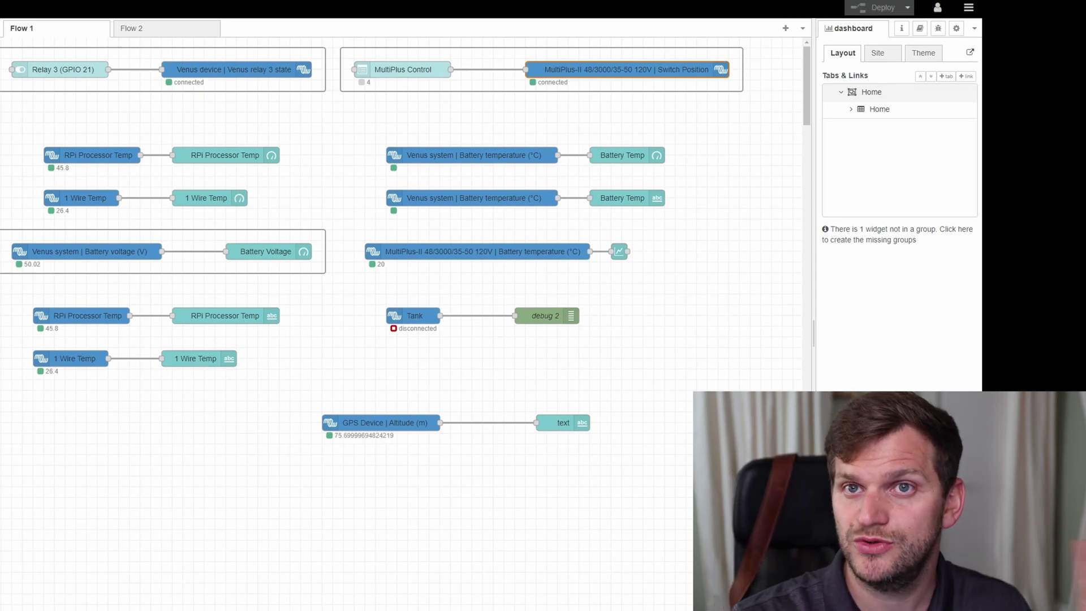
click(968, 8)
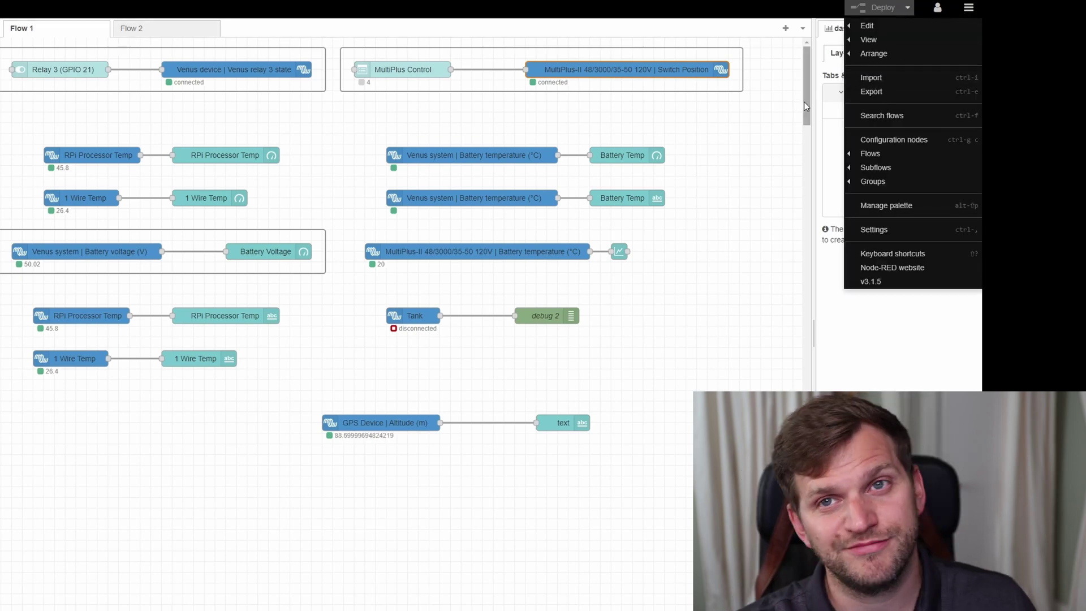
click(929, 24)
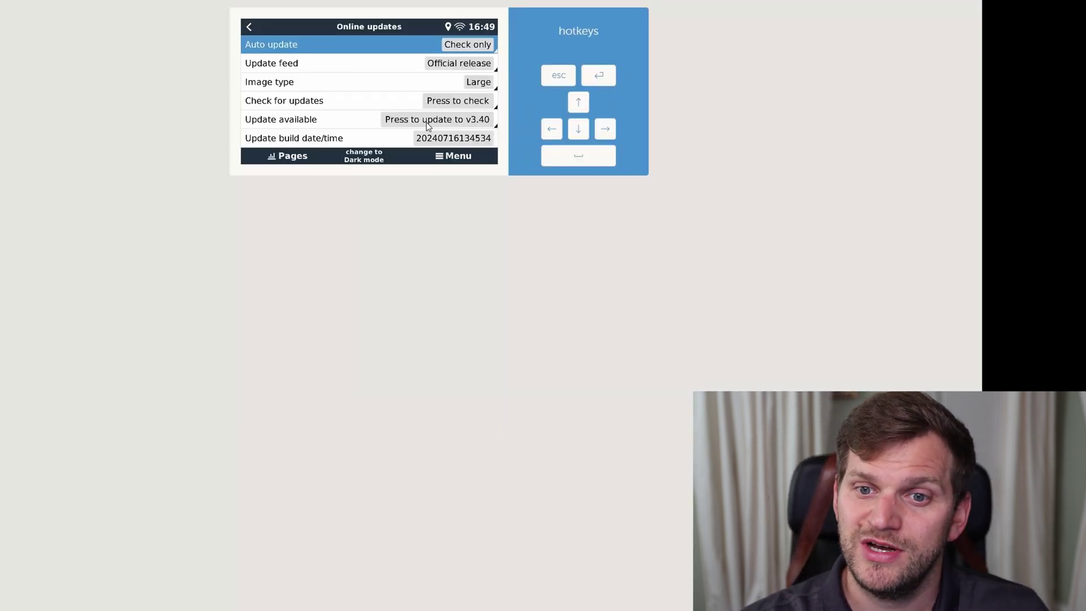
Step: Start installing the v3.40 firmware from the Online updates page
click(432, 120)
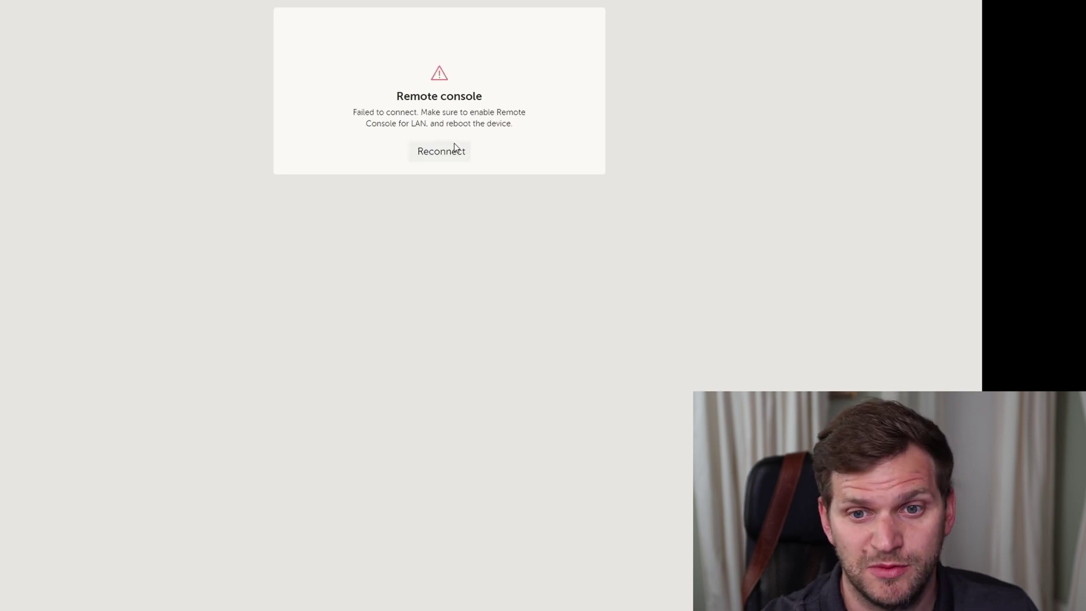
Step: Reconnect after the restart, zoom in, and check the Device List rows through to Settings
click(455, 149)
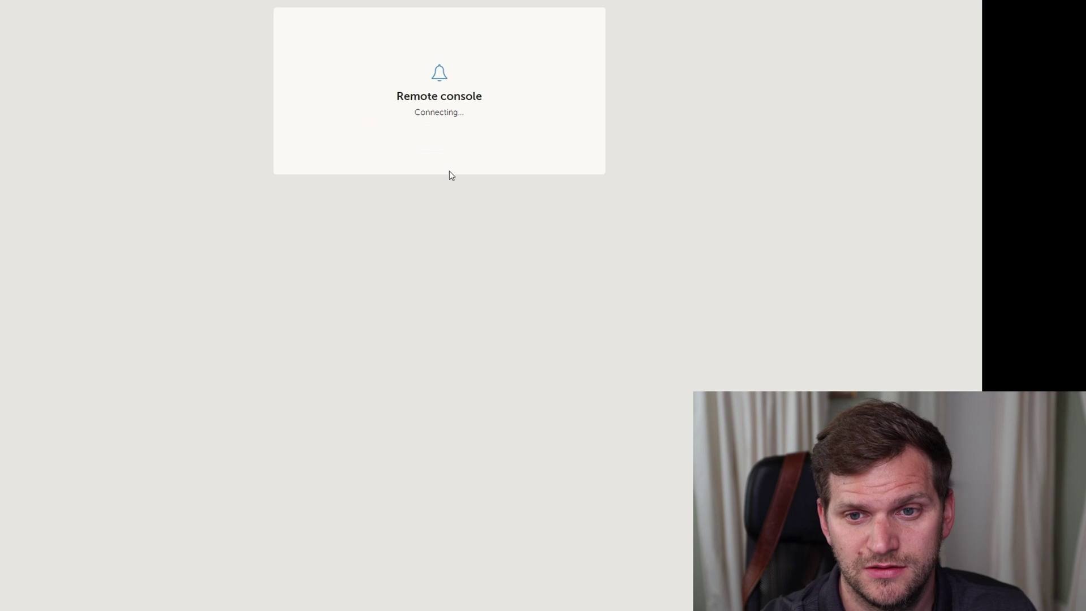
click(455, 149)
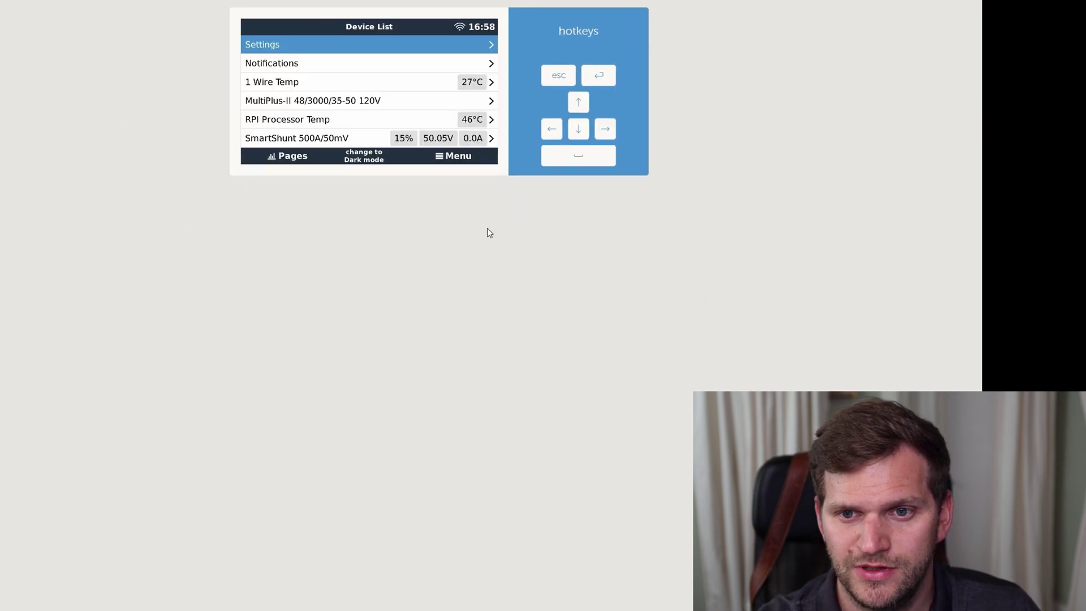
key(ctrl+plus)
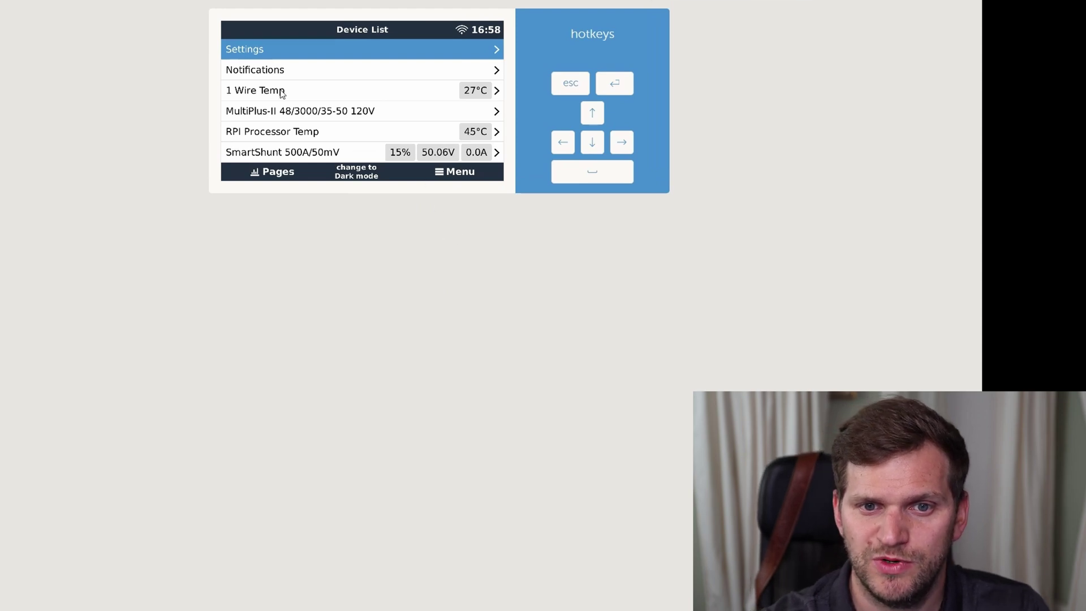
click(427, 155)
click(341, 50)
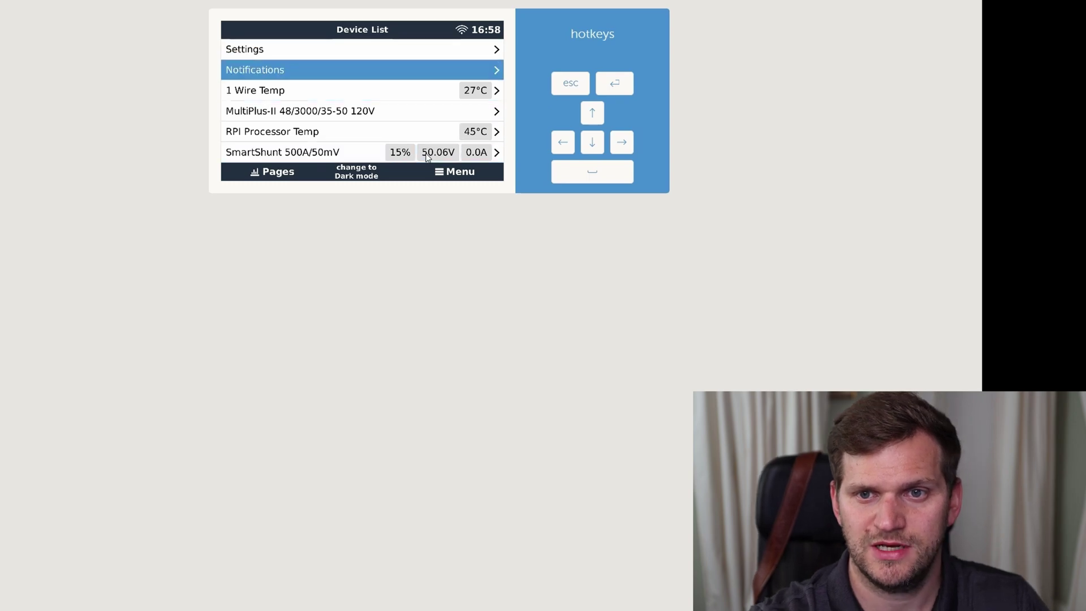
click(341, 52)
click(357, 72)
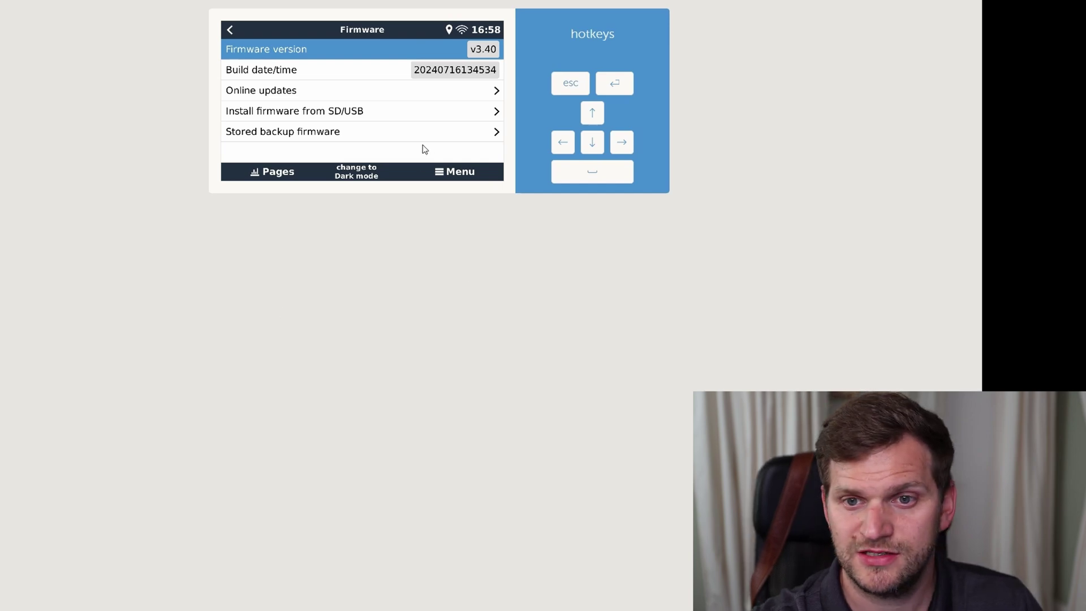
click(466, 175)
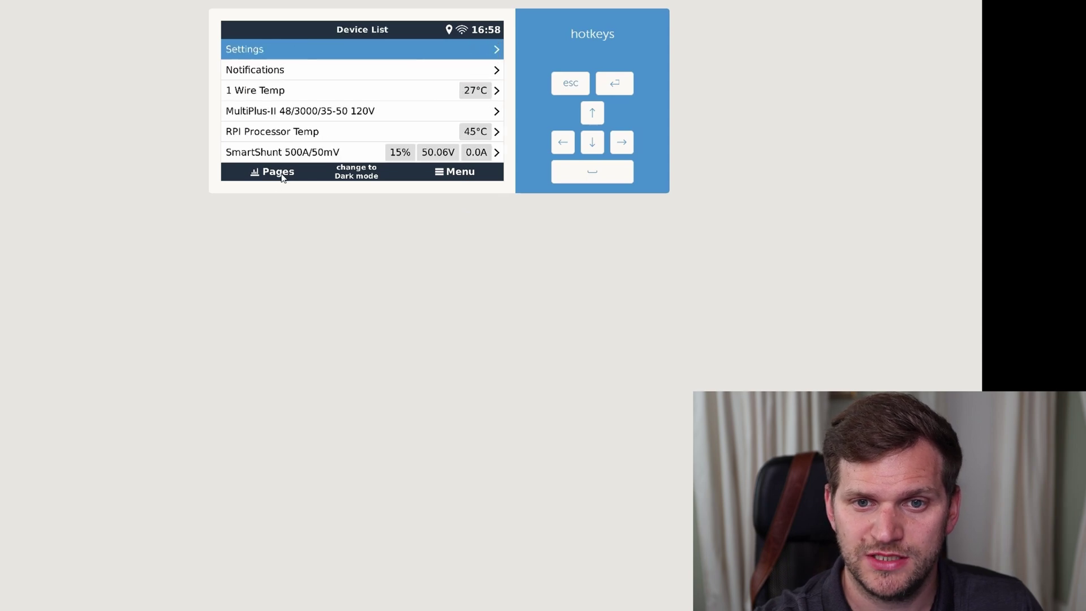
Step: Switch the MultiPlus to Inverter Only mode from its overview tile
key(Escape)
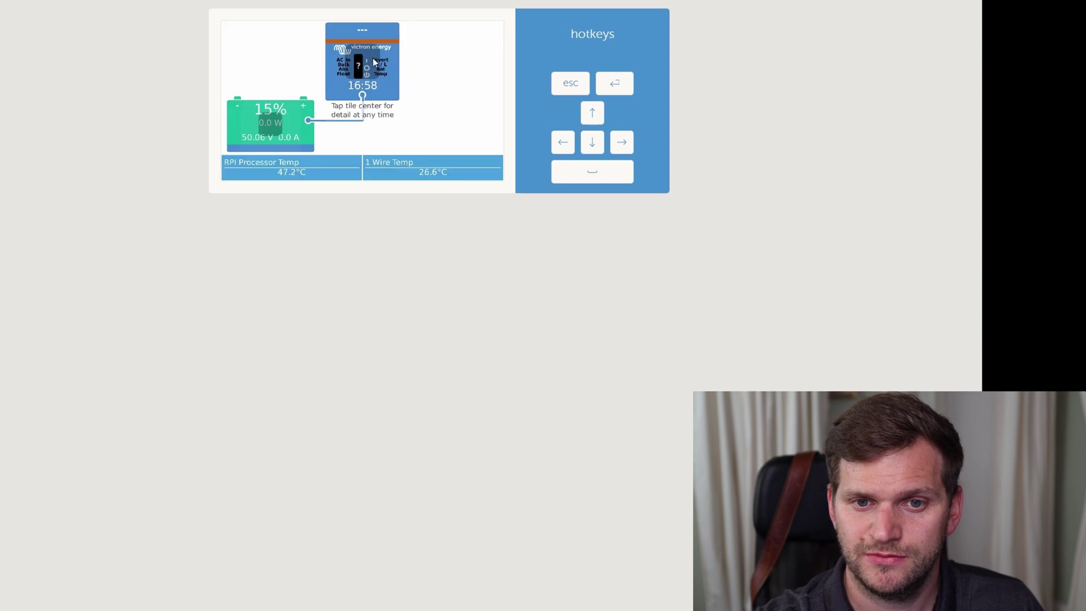
click(372, 58)
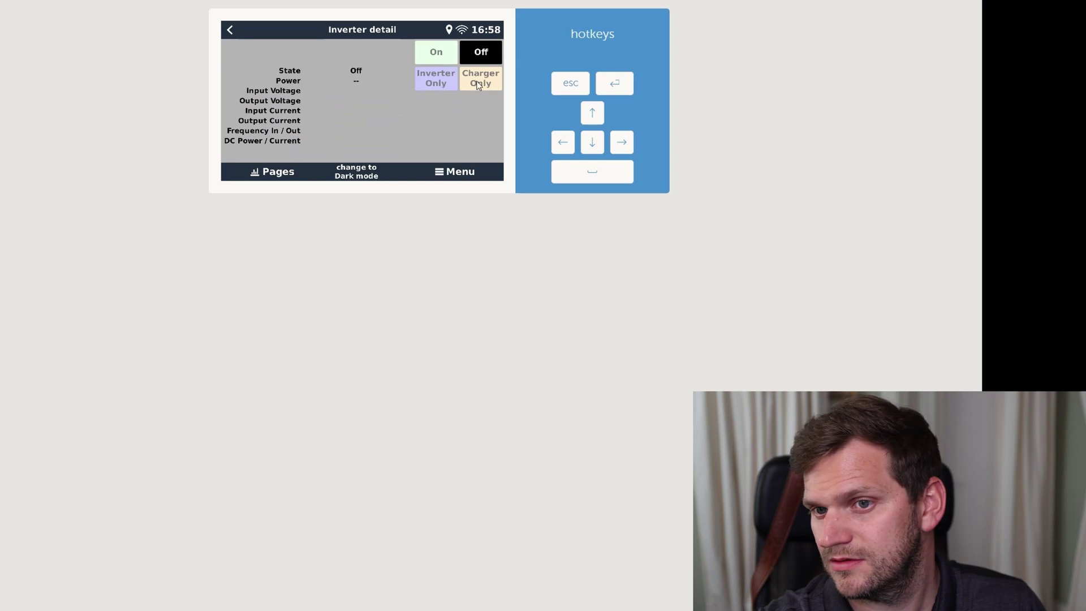
click(442, 86)
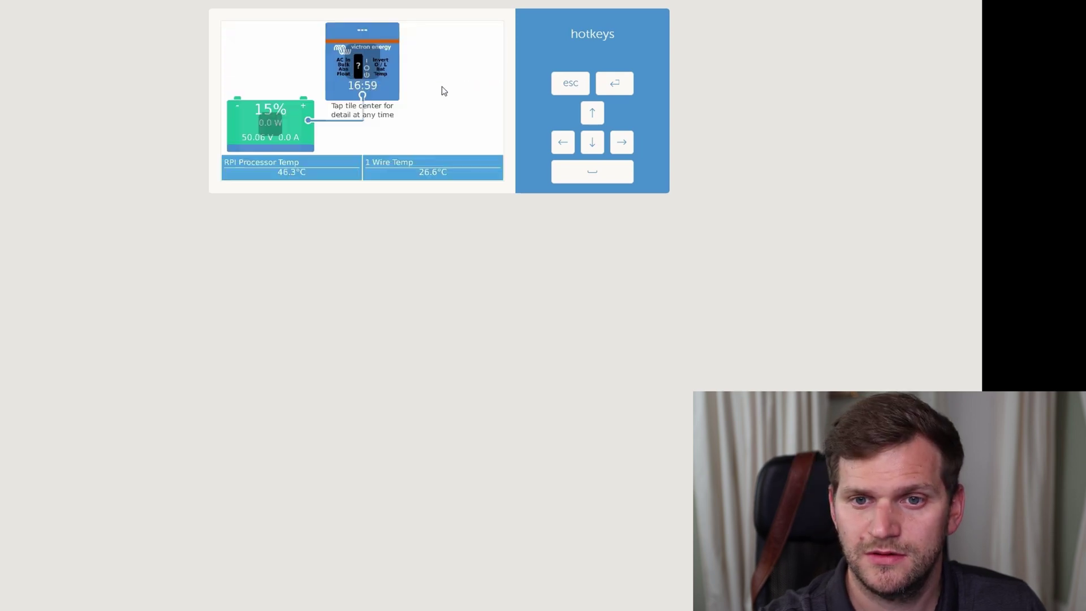
Step: Turn the MultiPlus back Off, then bring up the Node-RED Flow 1 editor
click(359, 67)
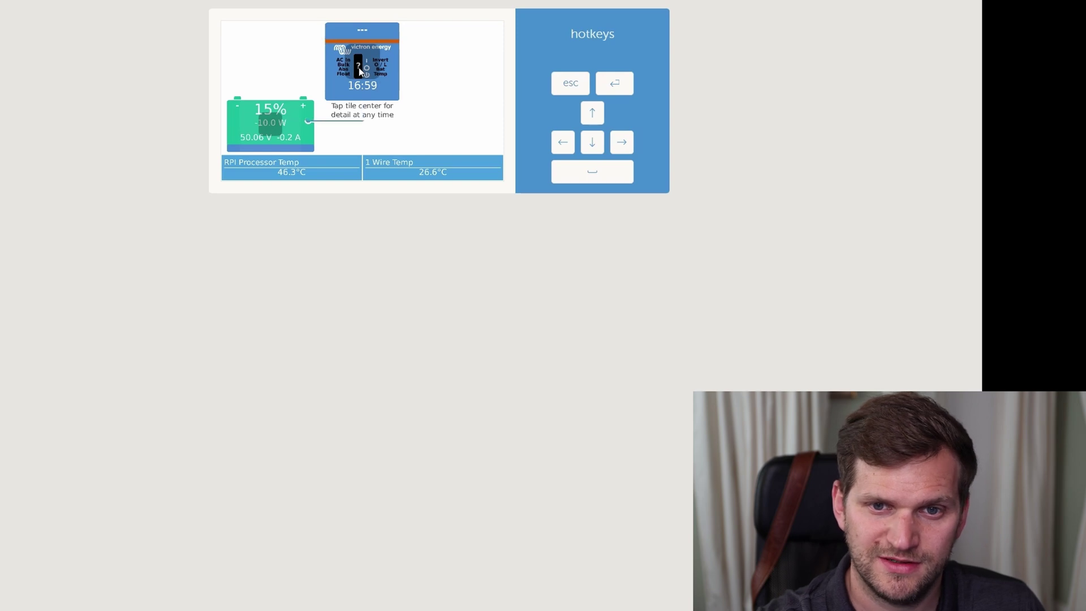
click(475, 56)
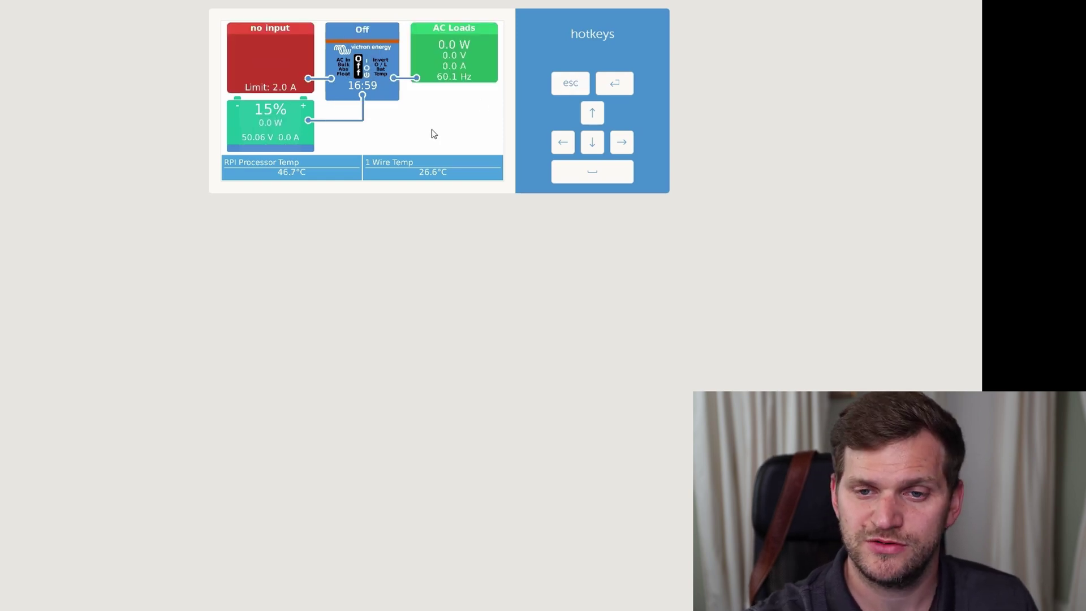
click(464, 173)
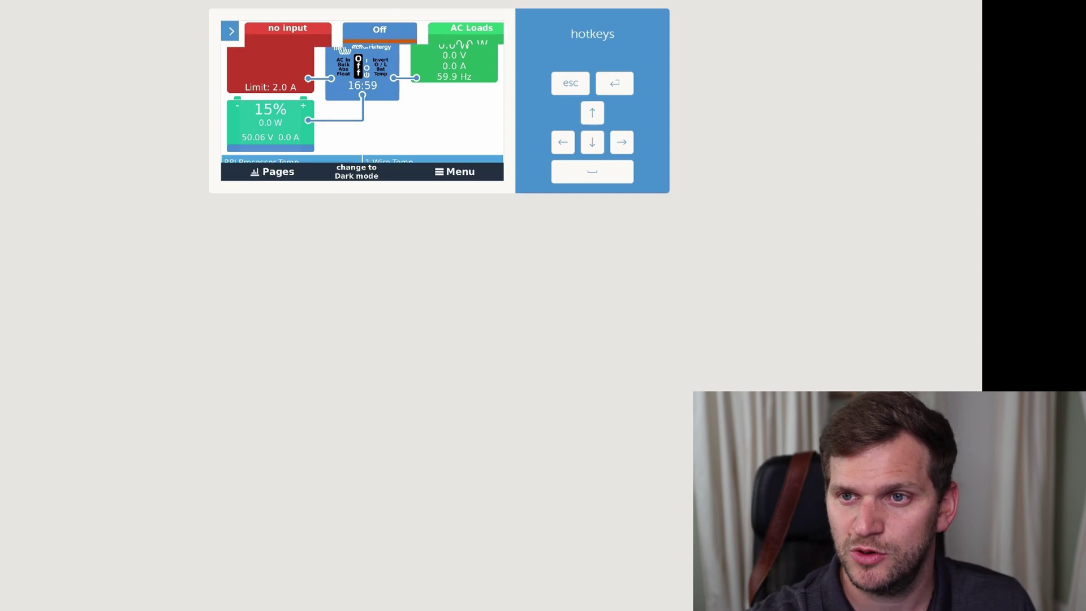
key(ctrl+Tab)
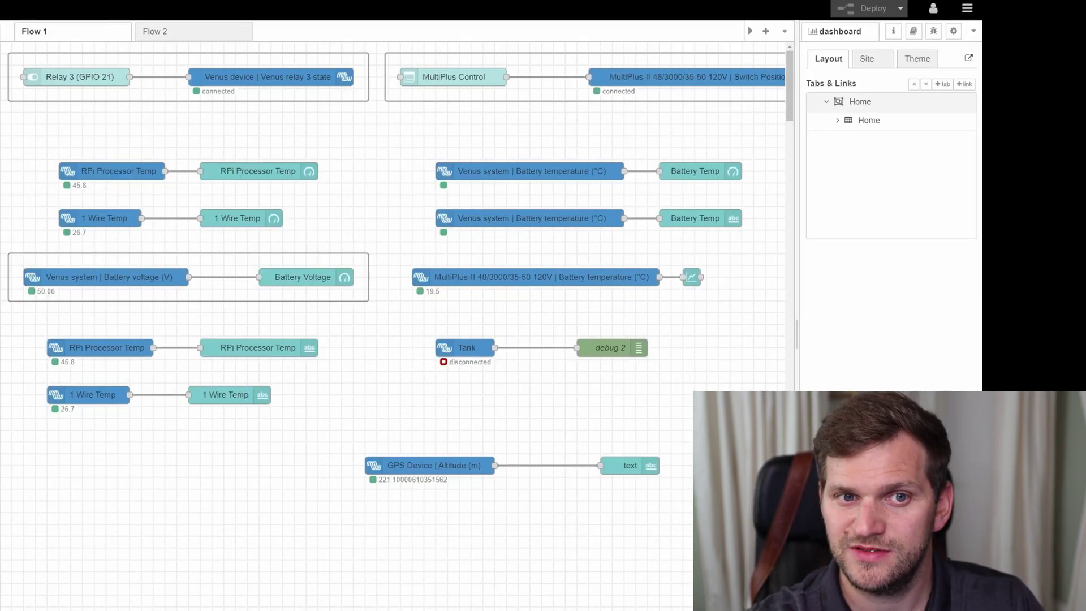
Step: Reload the Node-RED dashboard and toggle Relay 3 on and off twice, leaving it Off
click(819, 3)
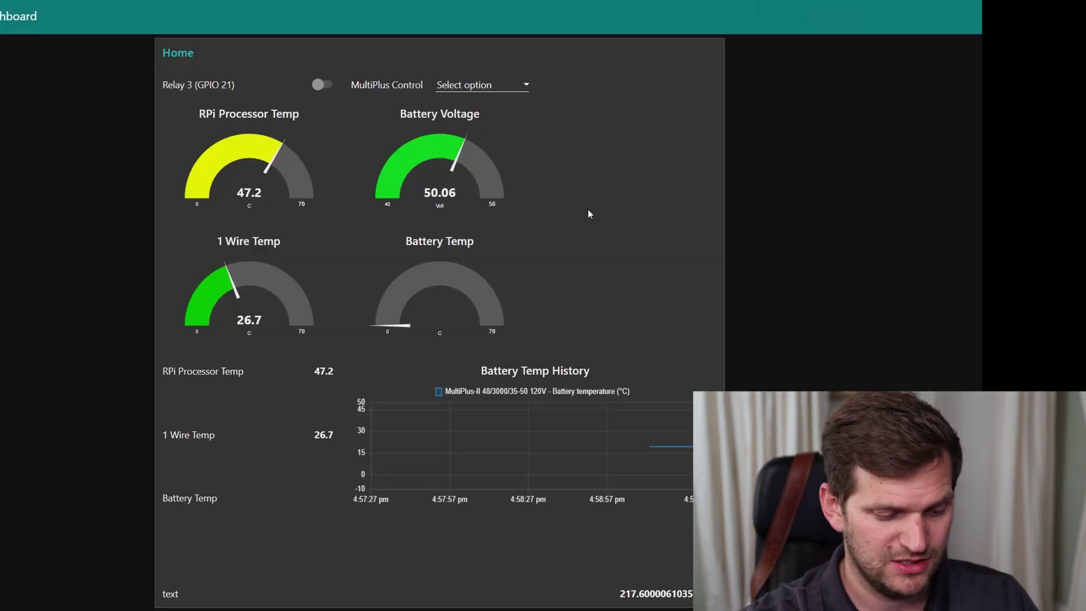
key(F5)
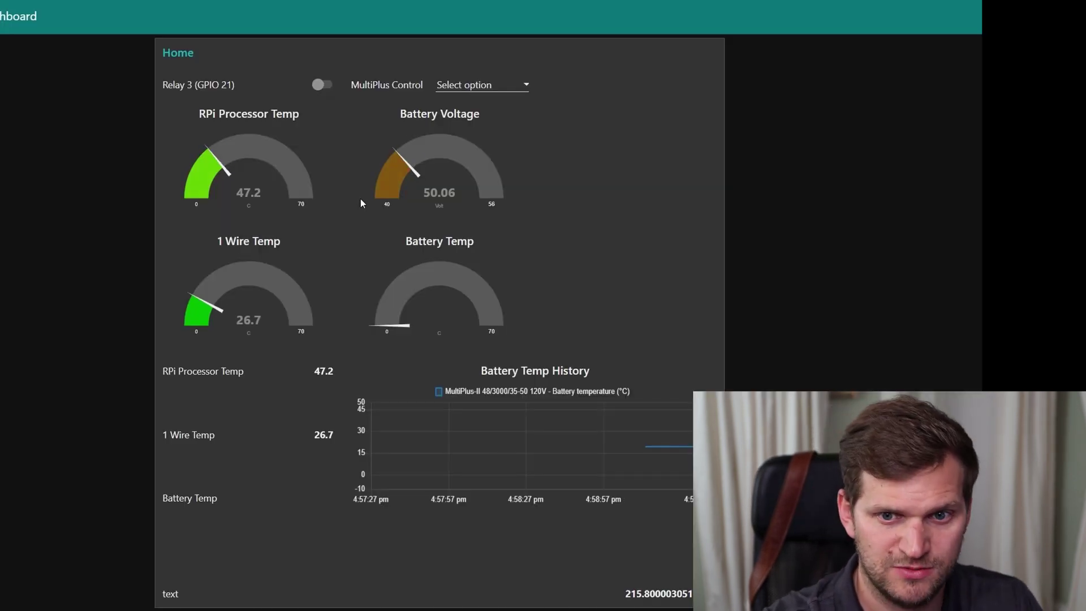
click(324, 84)
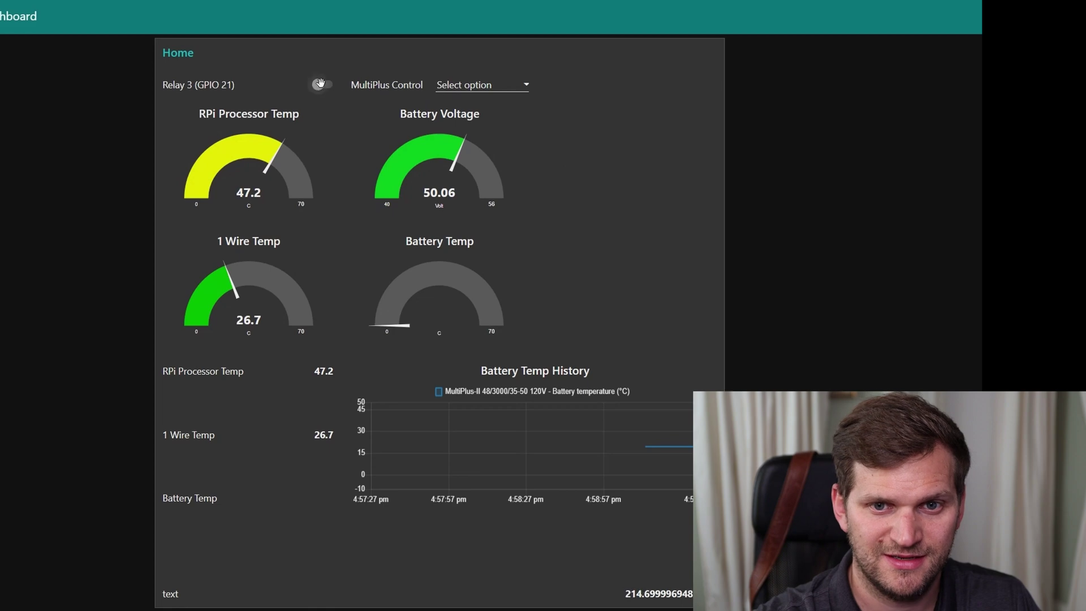
click(324, 84)
click(324, 85)
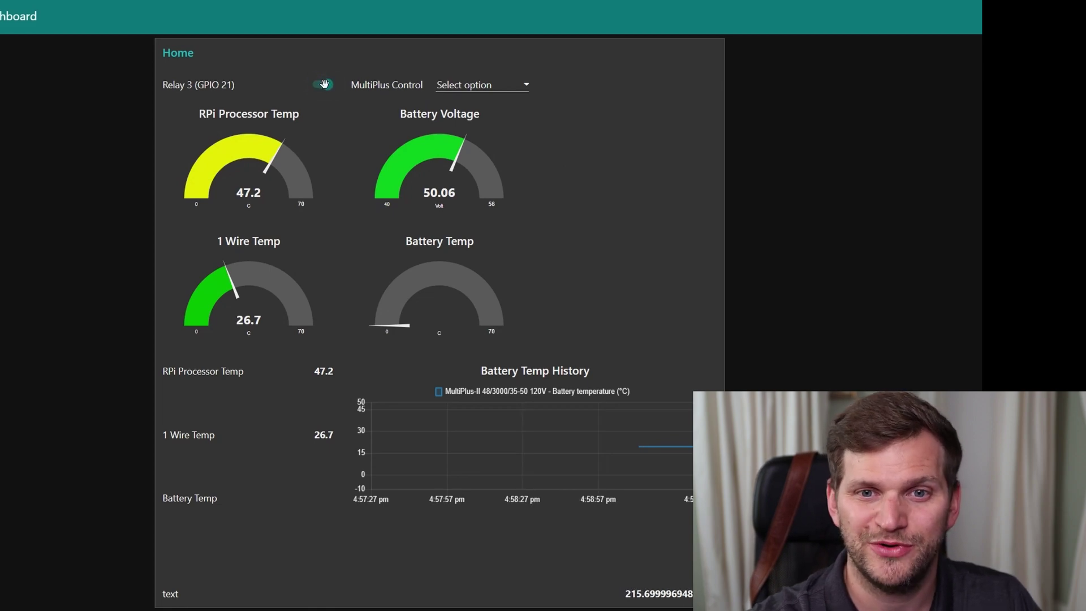
click(324, 85)
Step: Set MultiPlus Control to On, then back to Off
click(452, 86)
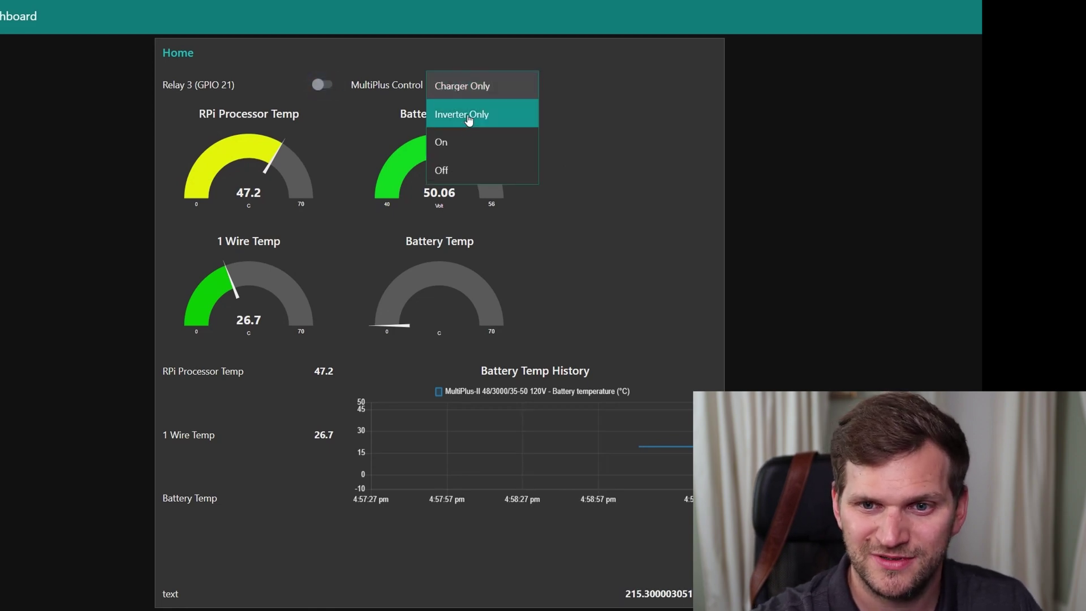
click(459, 143)
click(458, 95)
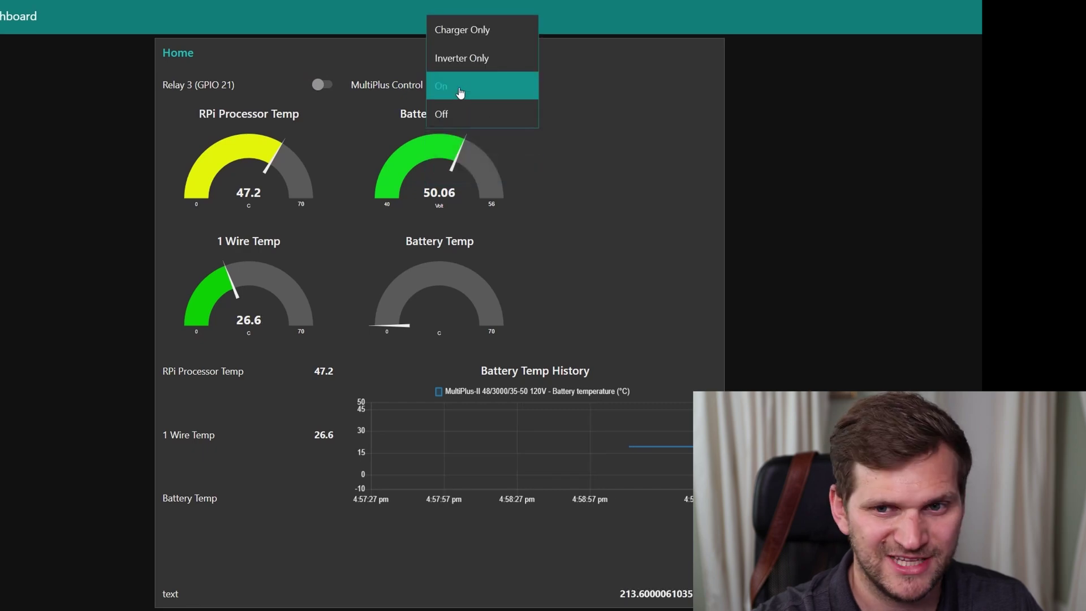
click(459, 111)
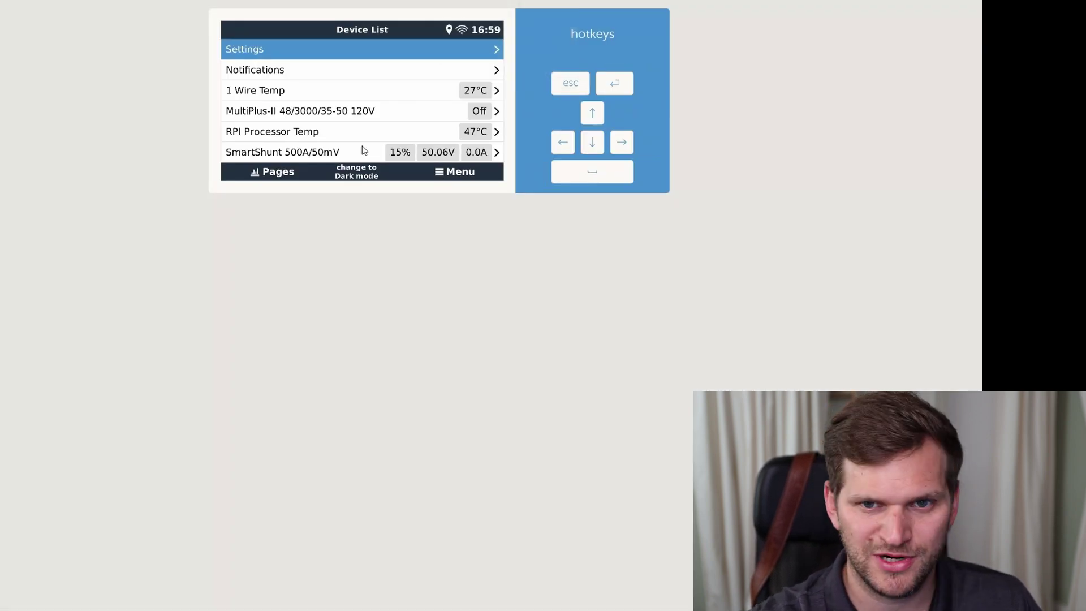
Step: Open Settings > Package manager > Active packages
click(358, 49)
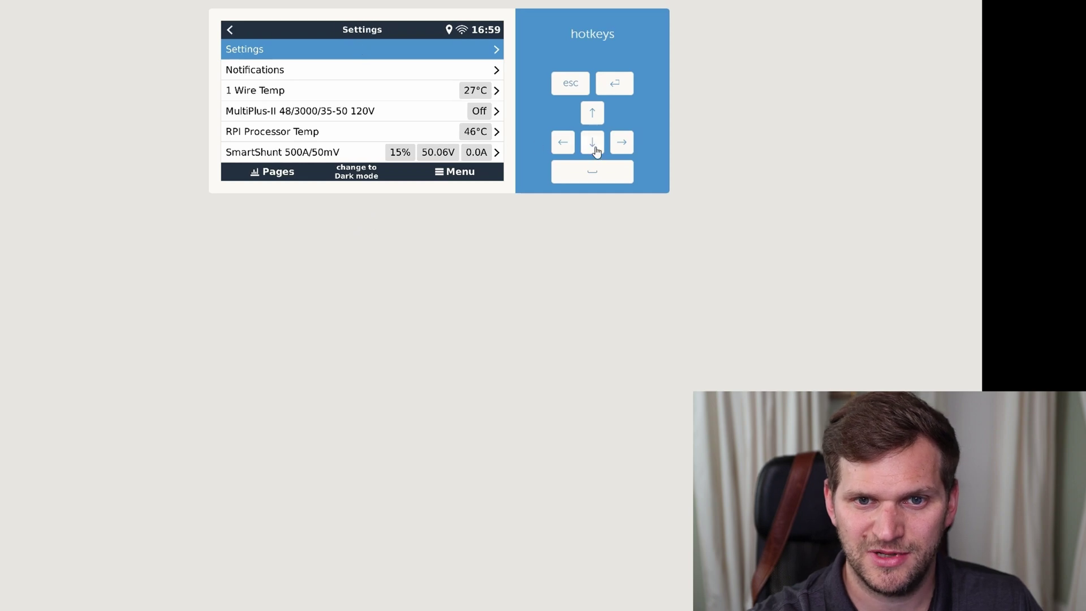
key(Down)
key(Down)
key(Down)
key(Down)
key(Down)
key(Down)
key(Down)
key(Down)
key(Down)
key(Down)
key(Down)
key(Down)
key(Down)
key(Down)
key(Down)
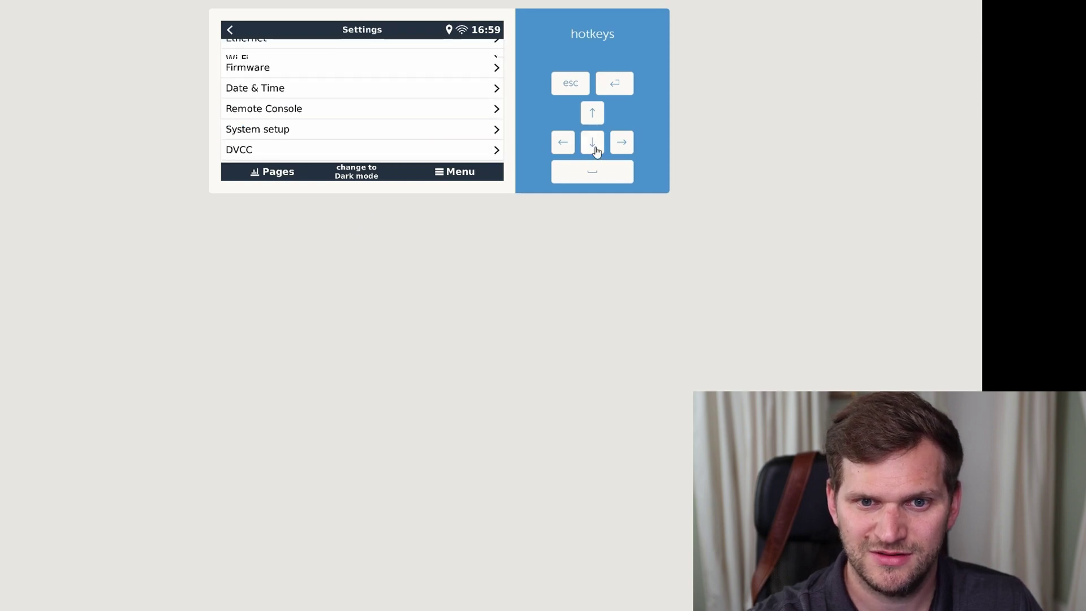
click(431, 153)
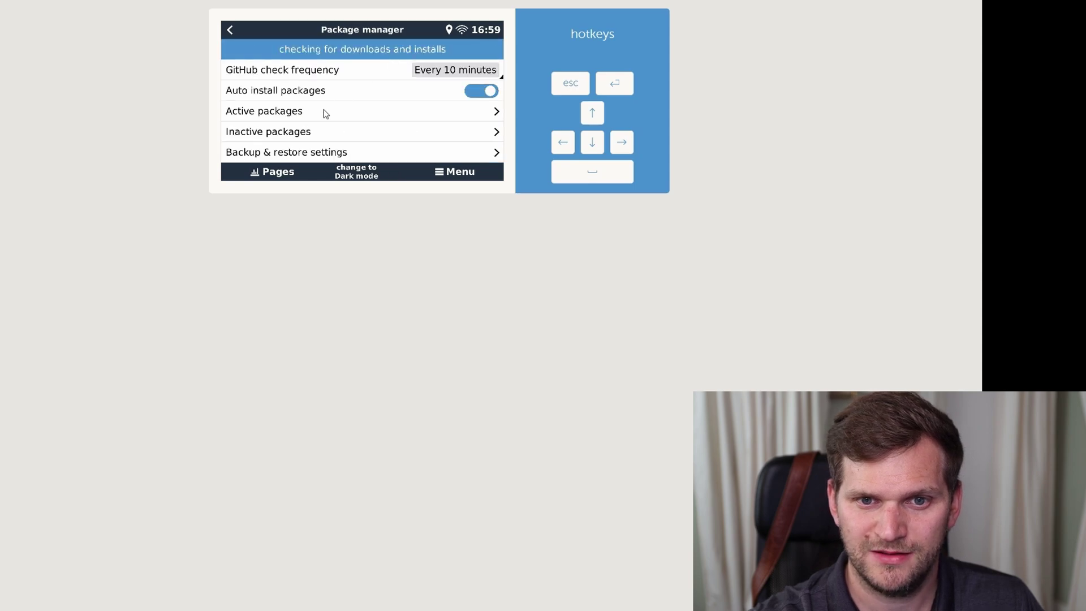
click(325, 113)
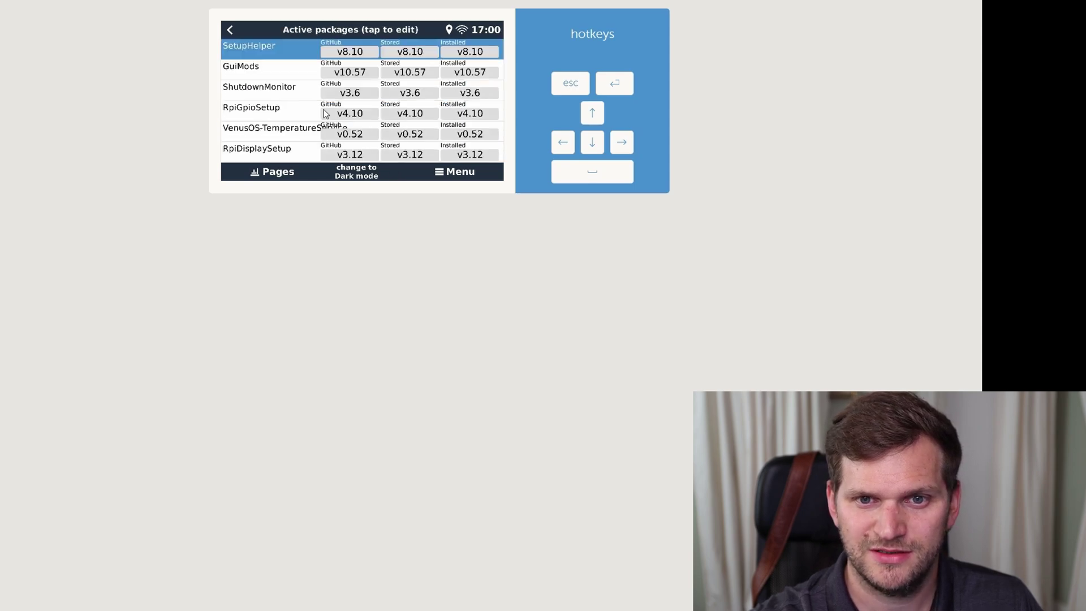
Step: Step through the package rows back up to SetupHelper, then return to the device list
click(592, 143)
click(592, 142)
click(592, 143)
click(592, 142)
click(592, 142)
click(592, 112)
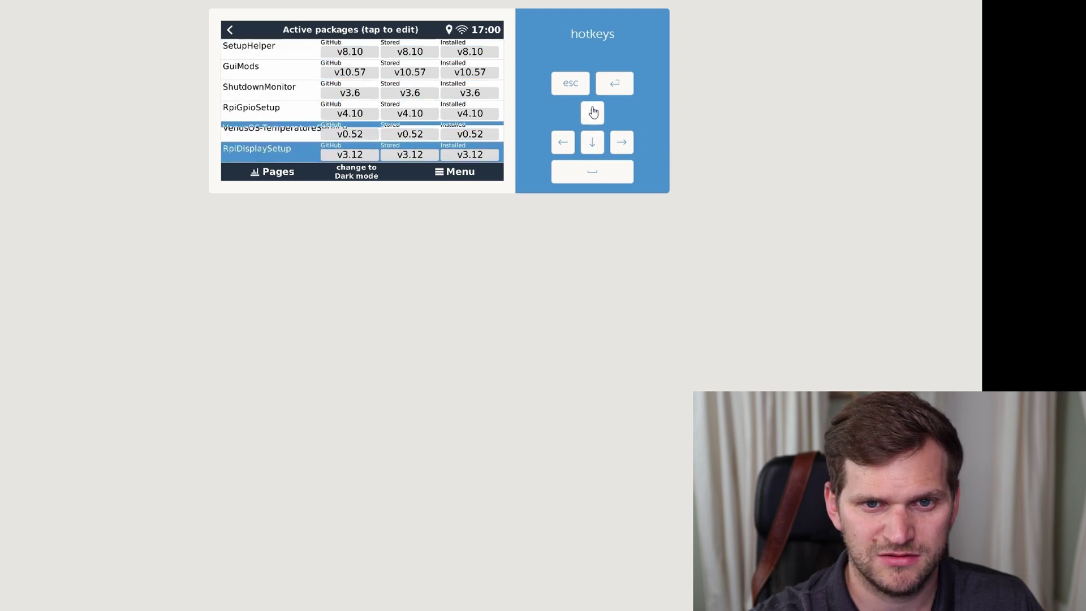
click(592, 113)
click(592, 113)
click(591, 113)
click(592, 113)
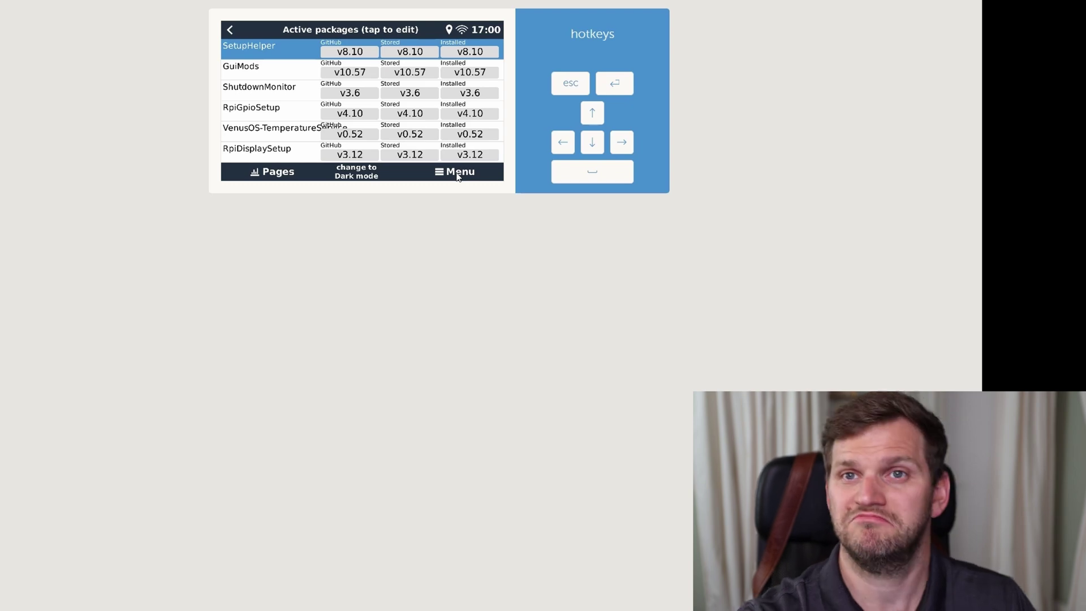
click(458, 172)
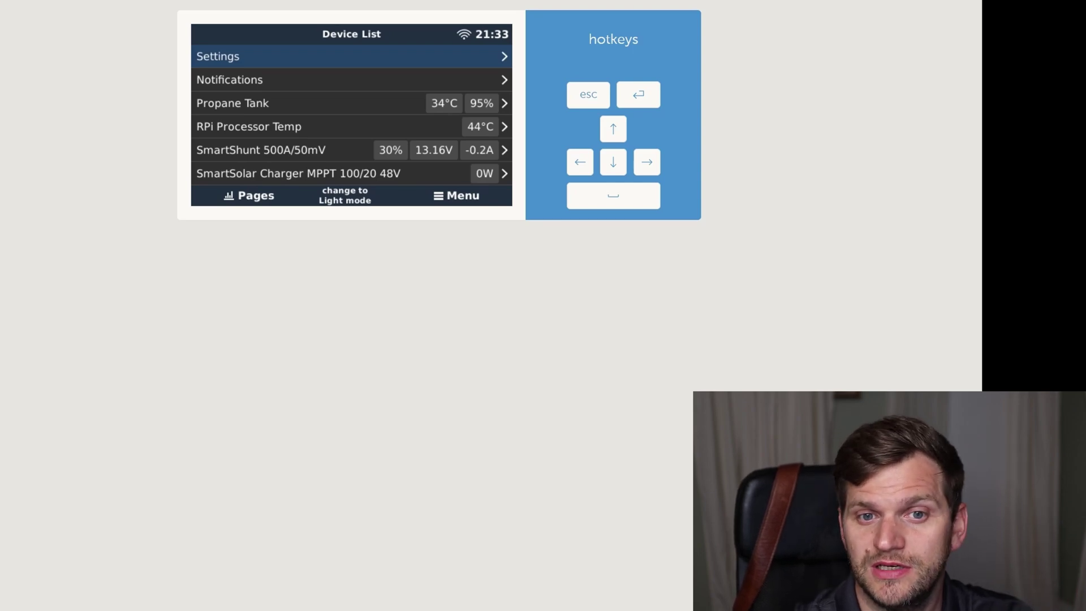
key(Down)
key(Down)
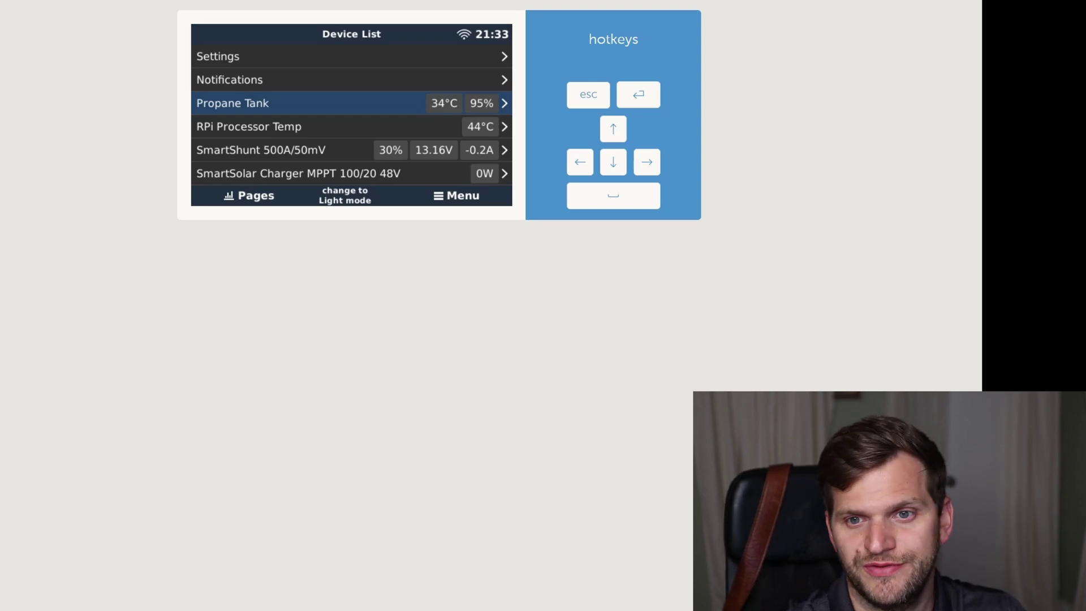
key(Down)
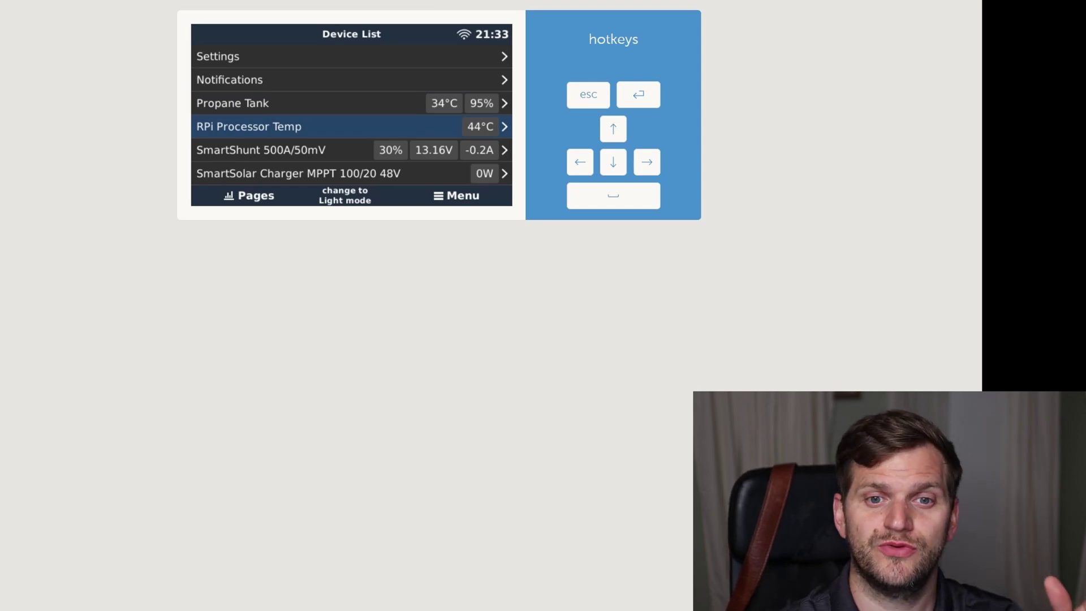
key(Down)
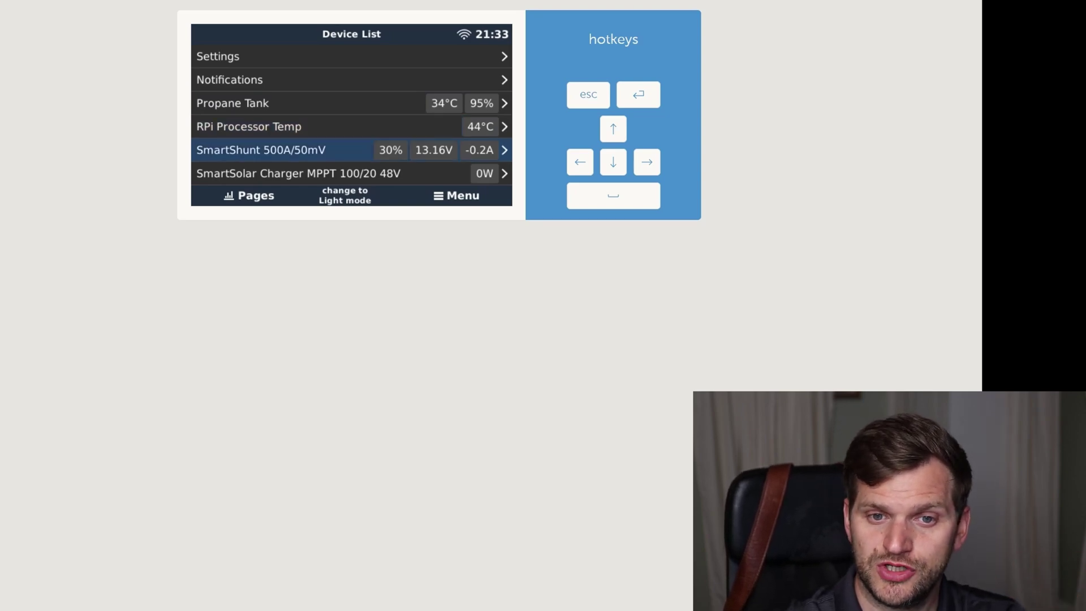
key(Down)
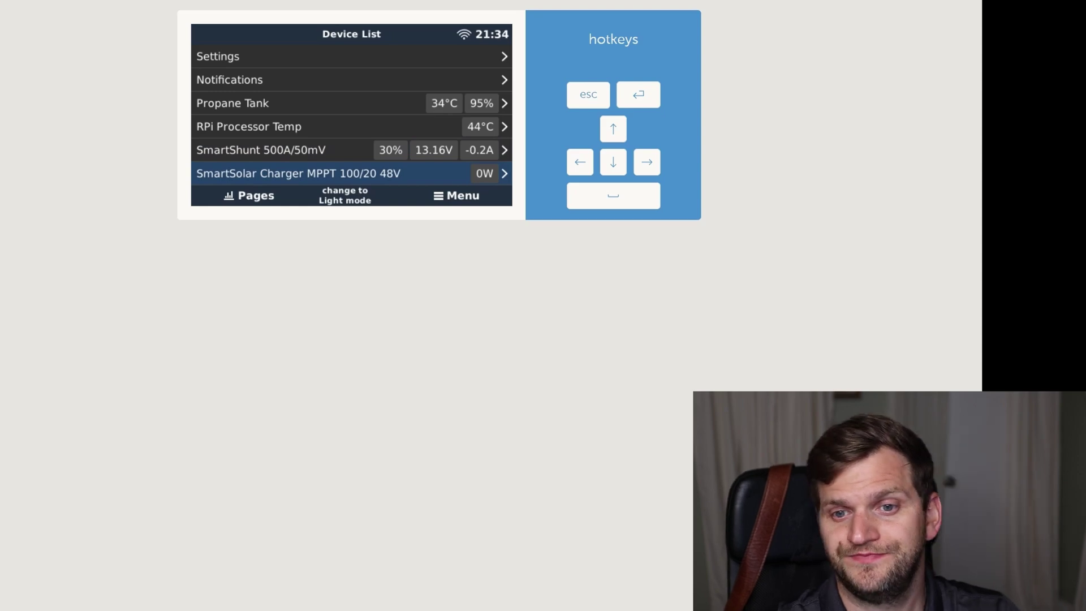
key(Up)
key(Up)
key(Up)
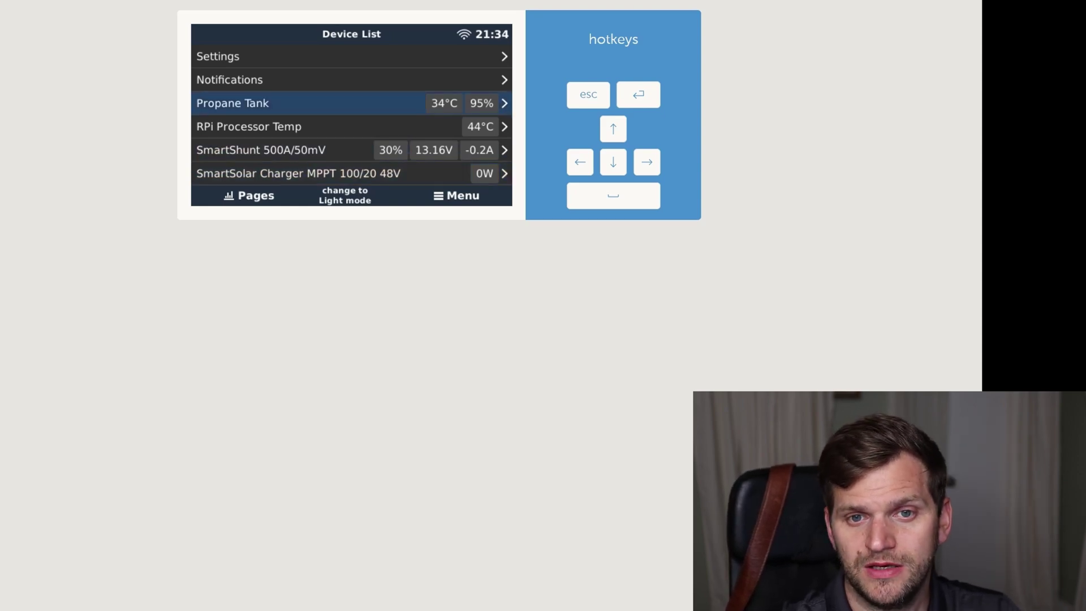
key(Up)
key(Up)
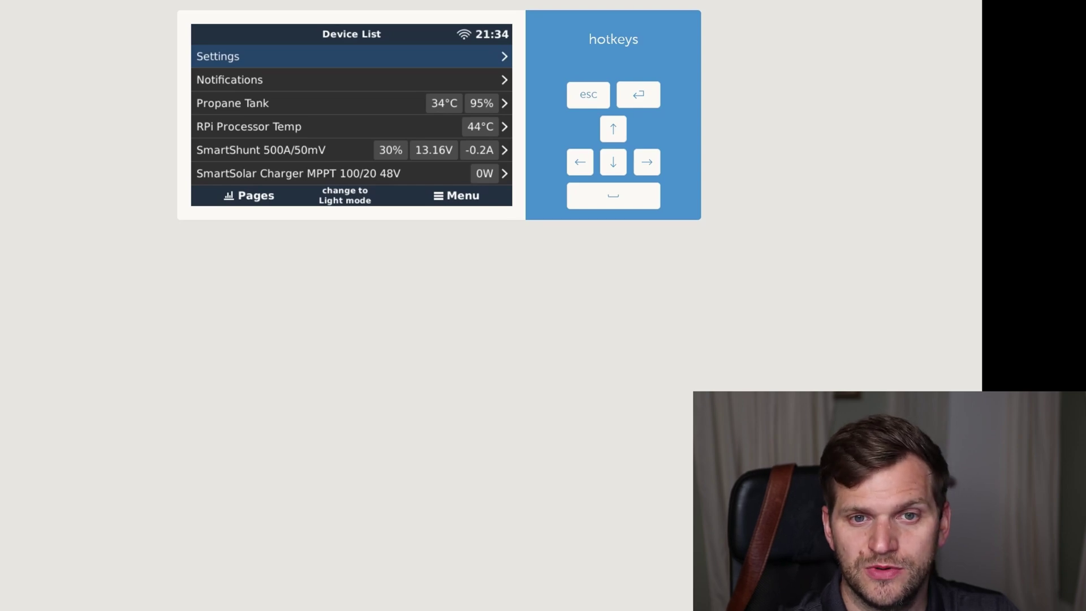
click(489, 62)
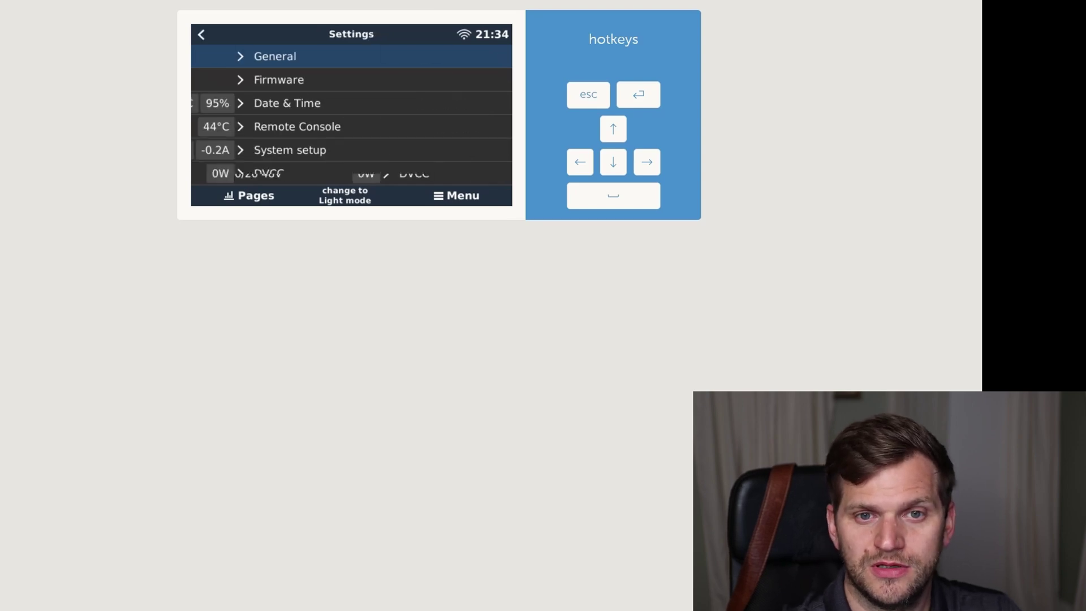
Step: Run a fresh check under Firmware > Online updates, which offers v3.40
click(466, 81)
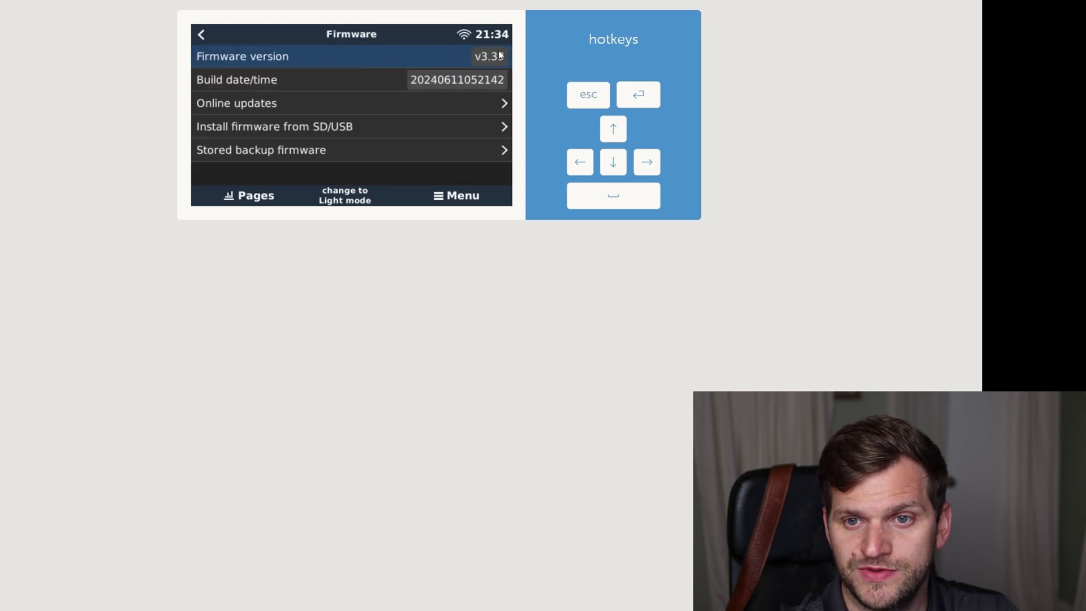
click(476, 107)
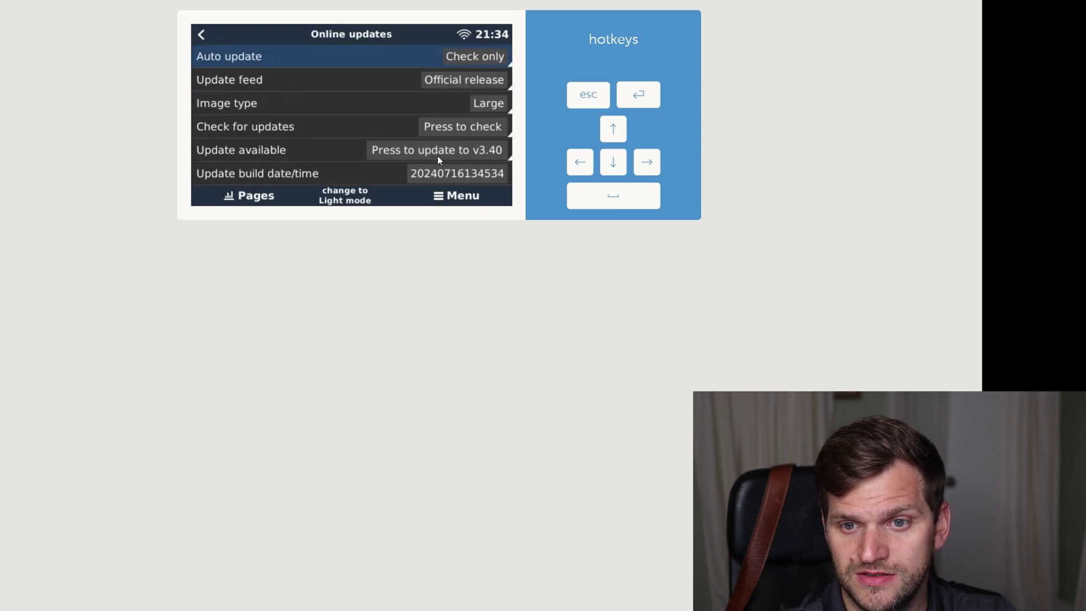
click(471, 126)
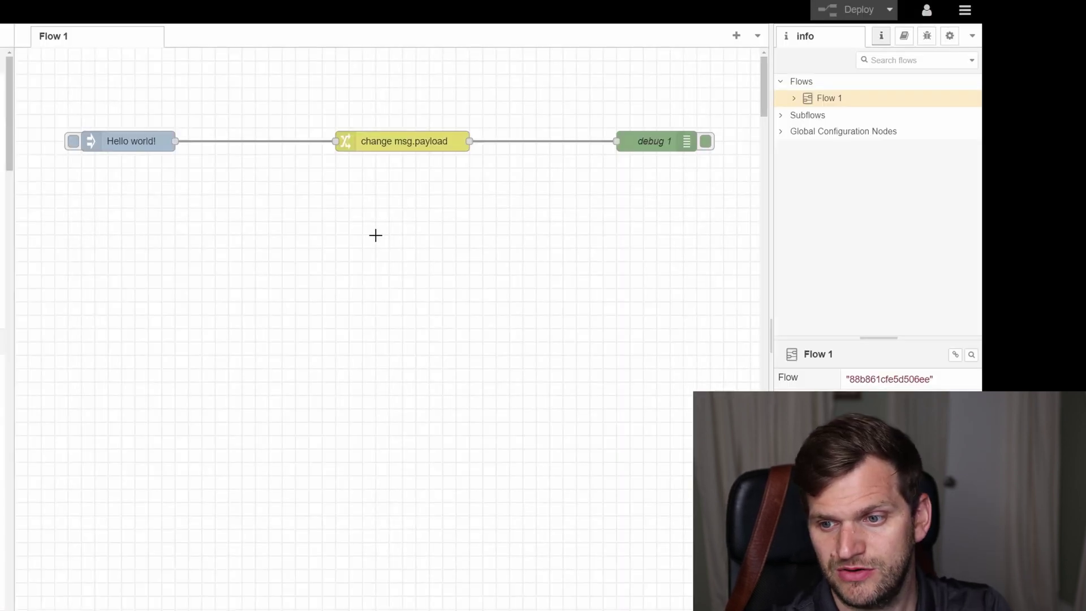
click(130, 141)
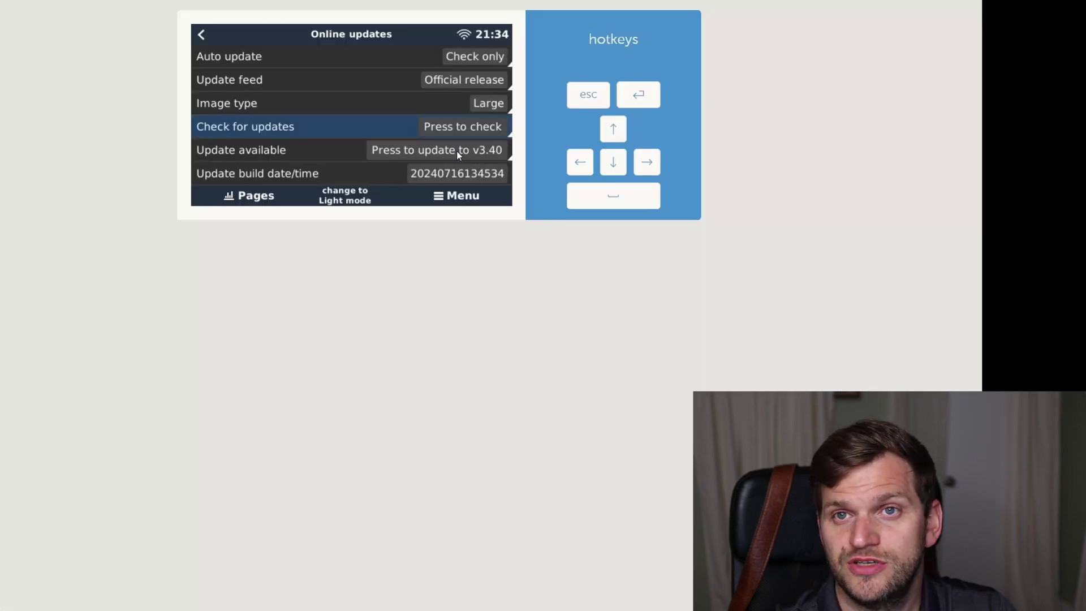
Step: Install the v3.40 firmware update and reconnect after the reboot
click(456, 151)
click(456, 151)
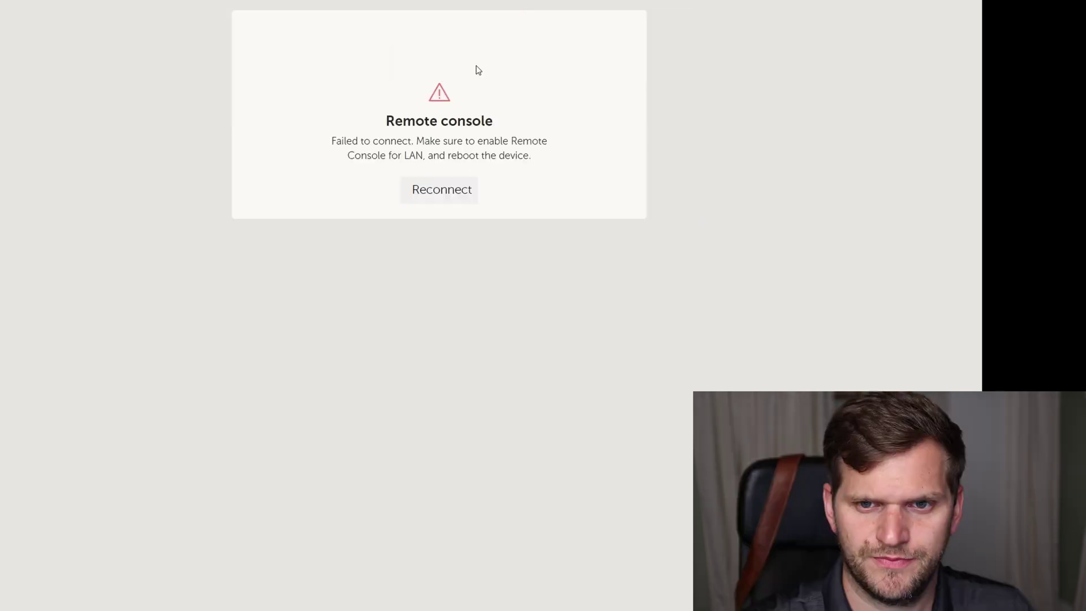
click(475, 195)
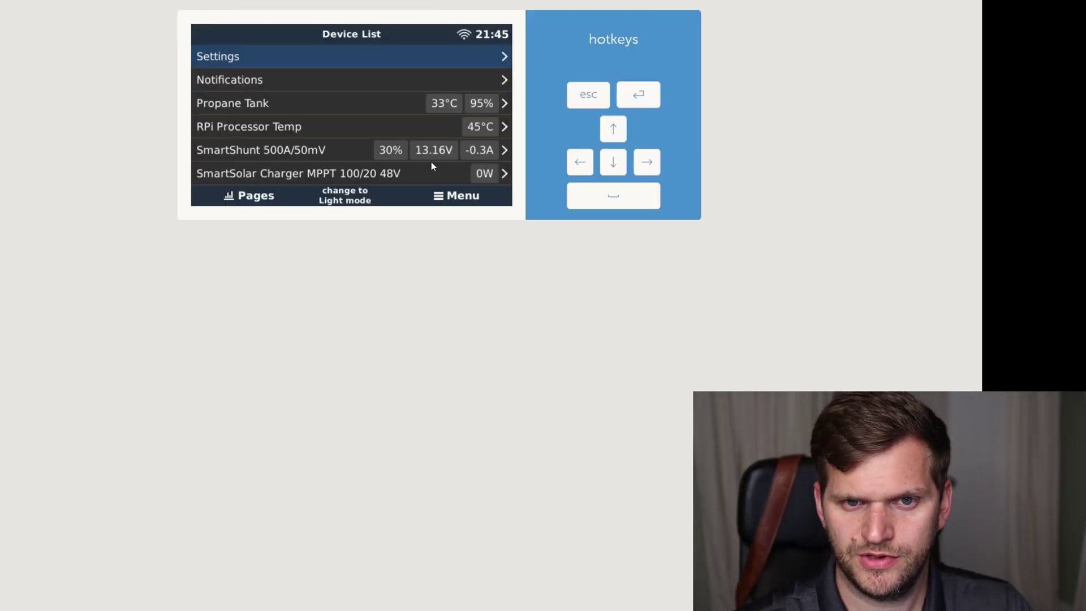
Step: Confirm v3.40 in Settings > Firmware, then return to the Device List
click(374, 59)
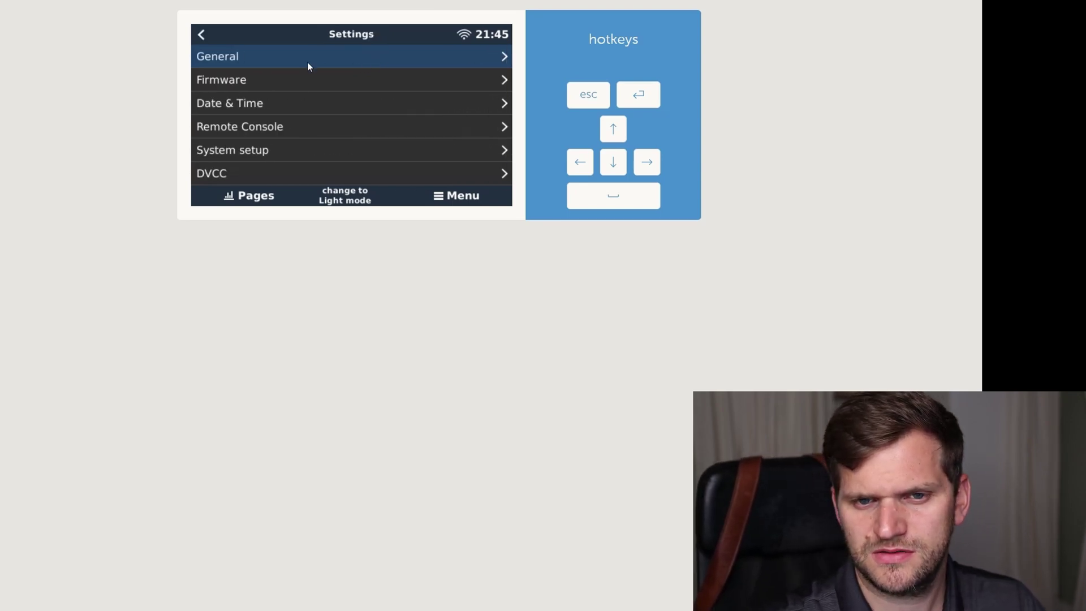
click(303, 83)
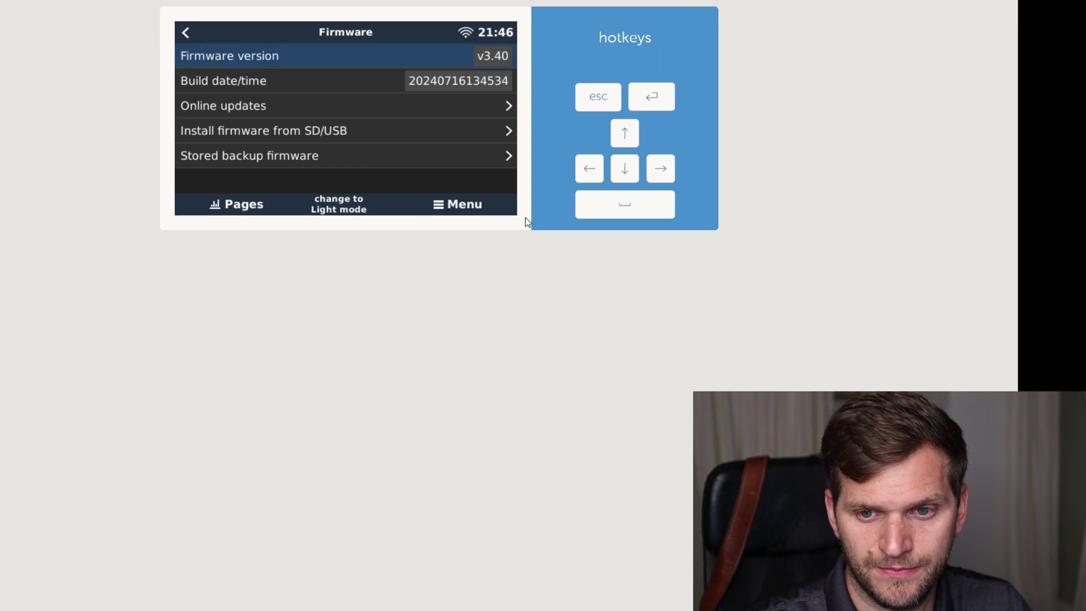
click(468, 213)
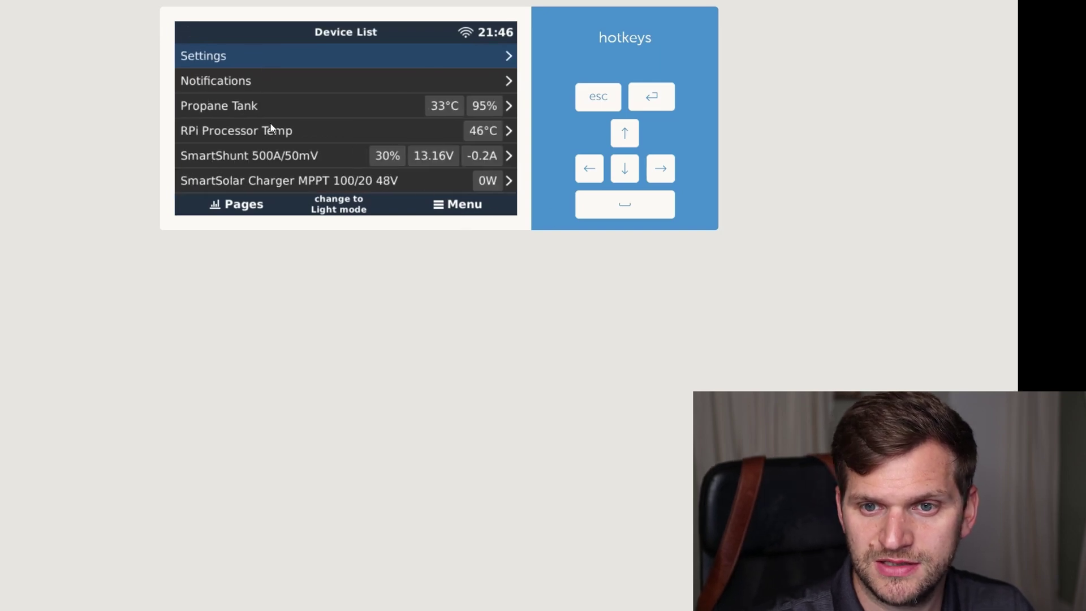
key(Down)
key(Down)
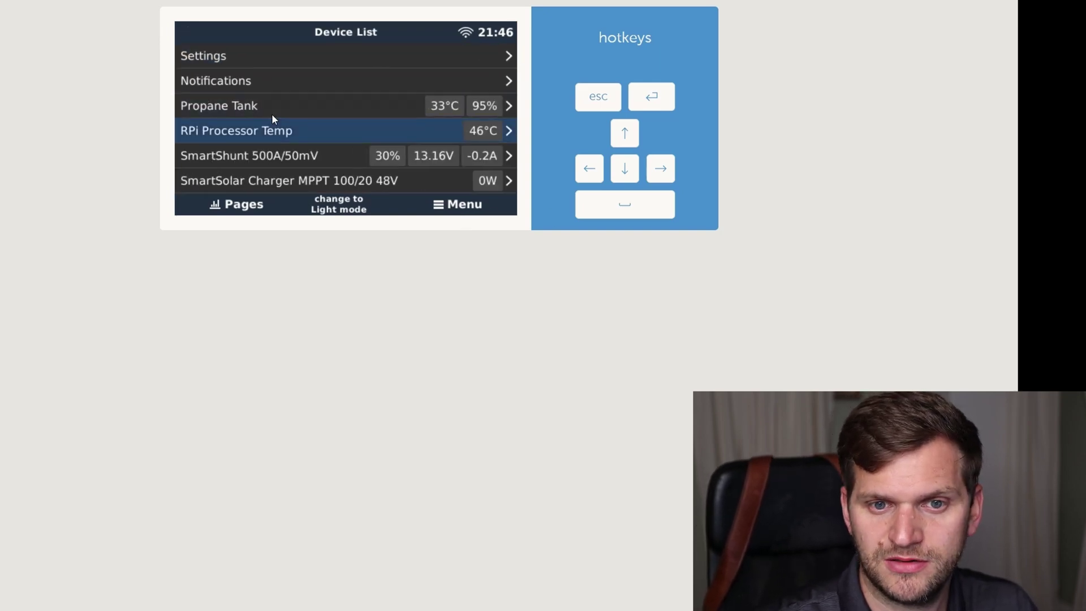
key(Down)
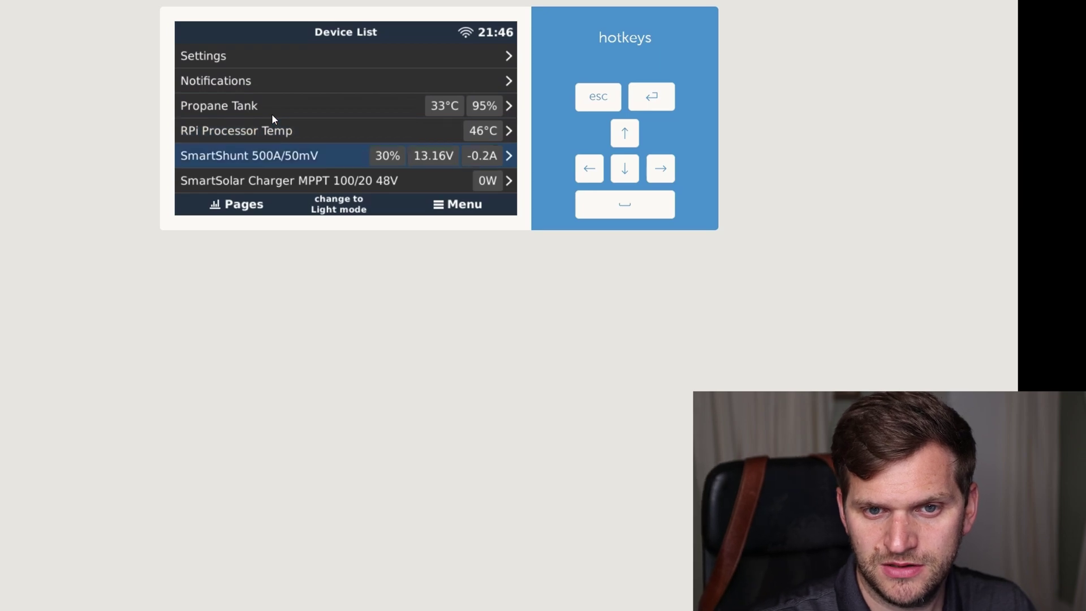
key(Down)
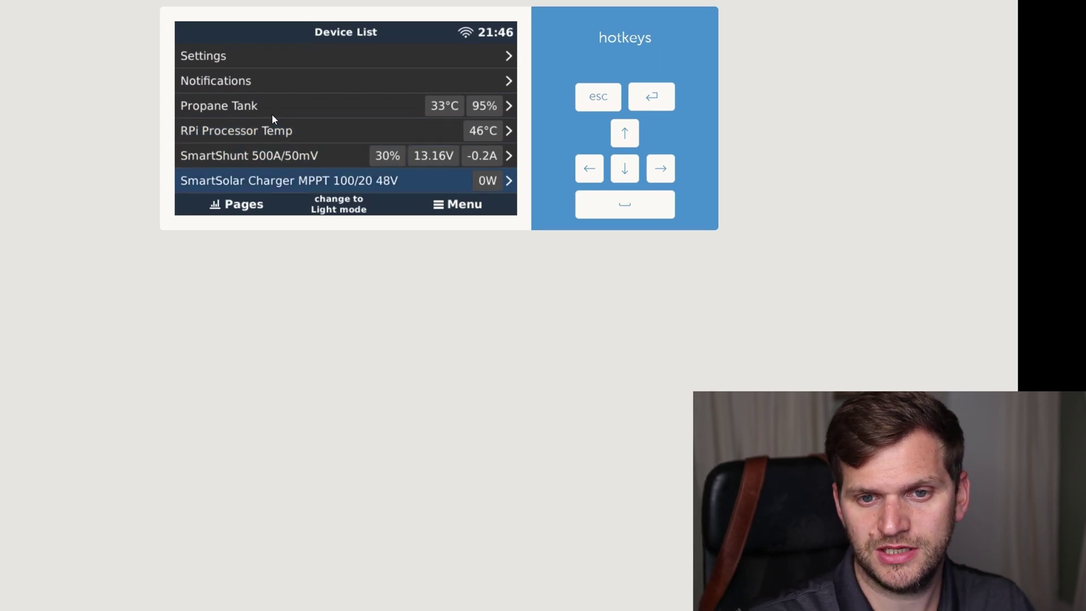
key(Up)
key(Up)
key(Up)
key(Up)
key(Up)
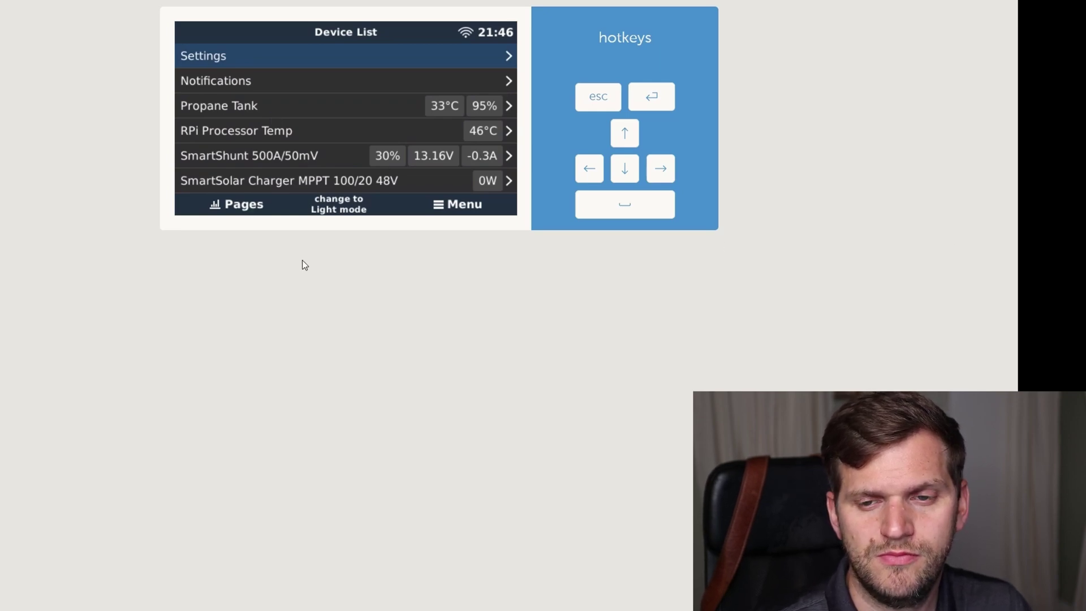
click(243, 205)
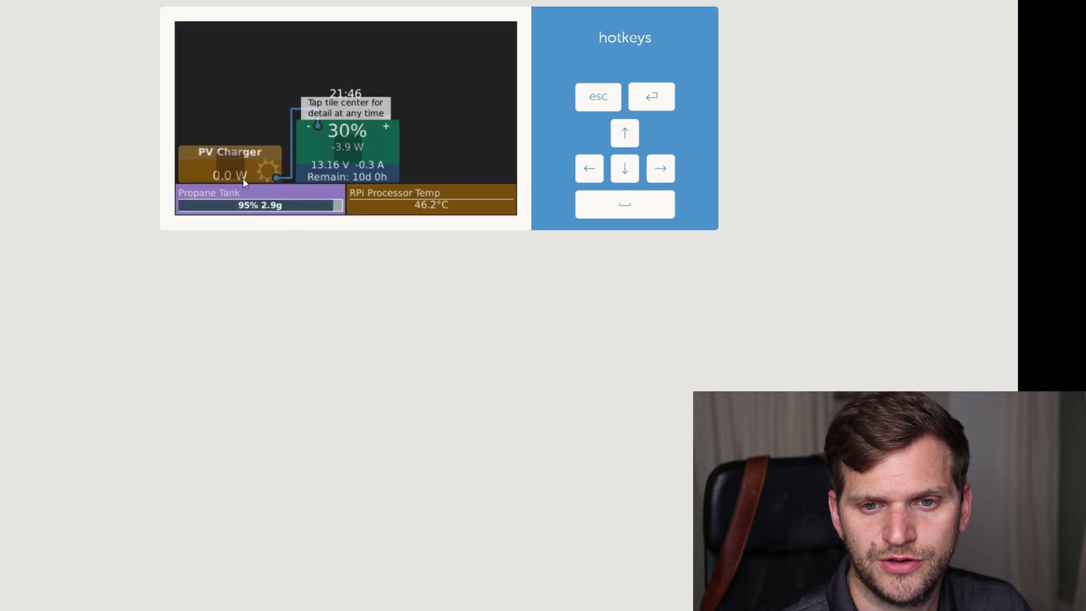
click(459, 142)
click(482, 205)
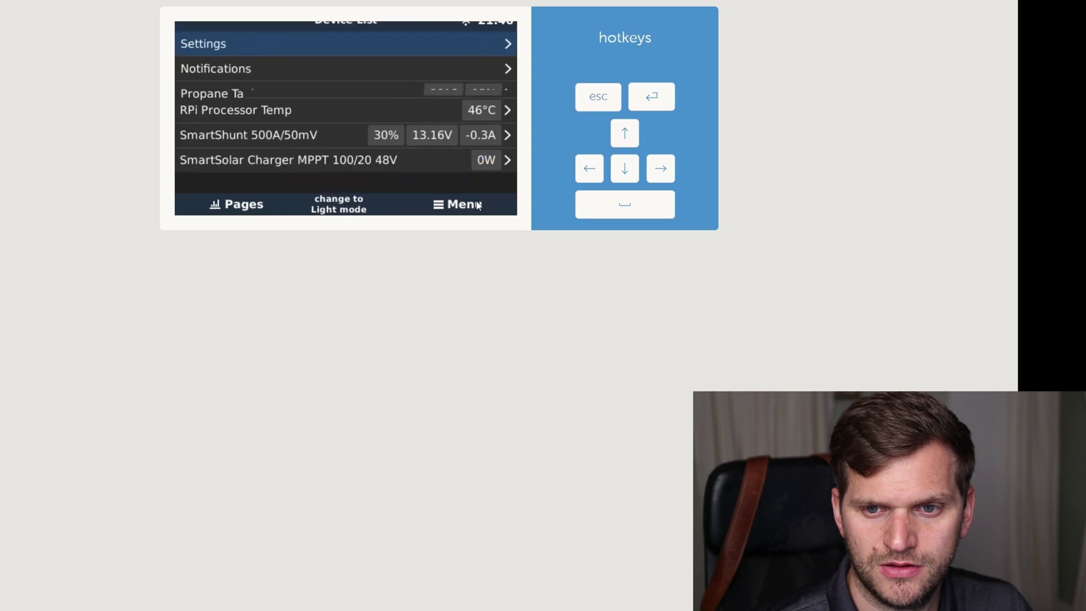
Step: Open Settings > Package manager > Active packages using the arrow keys
click(423, 58)
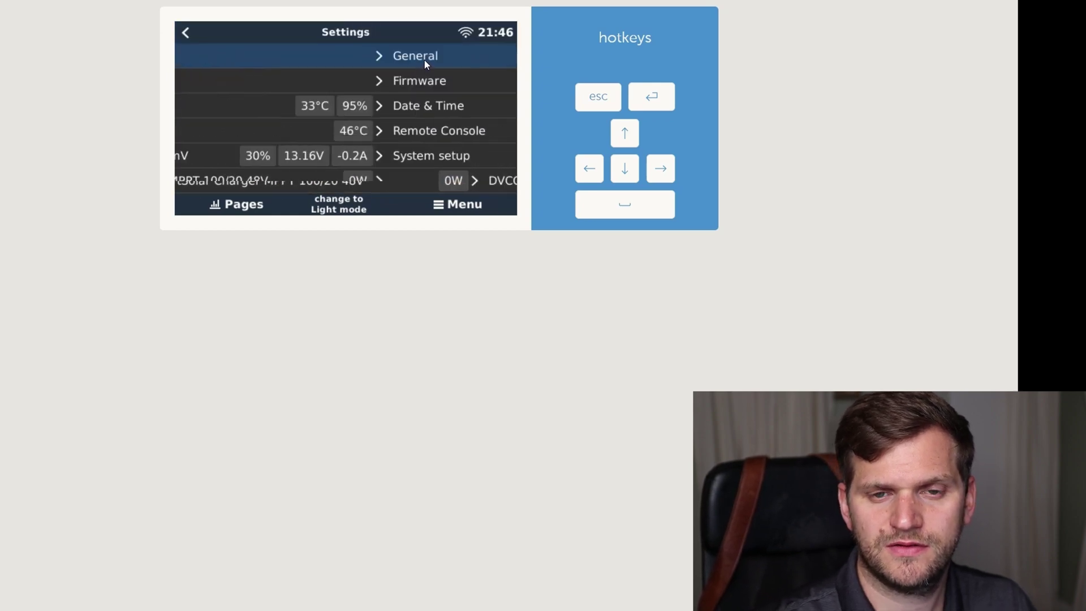
key(Down)
key(Down)
key(Down)
key(Down)
key(Down)
key(Down)
key(Down)
key(Down)
key(Down)
key(Down)
key(Down)
key(Down)
key(Down)
key(Down)
key(Down)
key(Down)
key(Down)
key(Down)
key(Down)
key(Down)
key(Down)
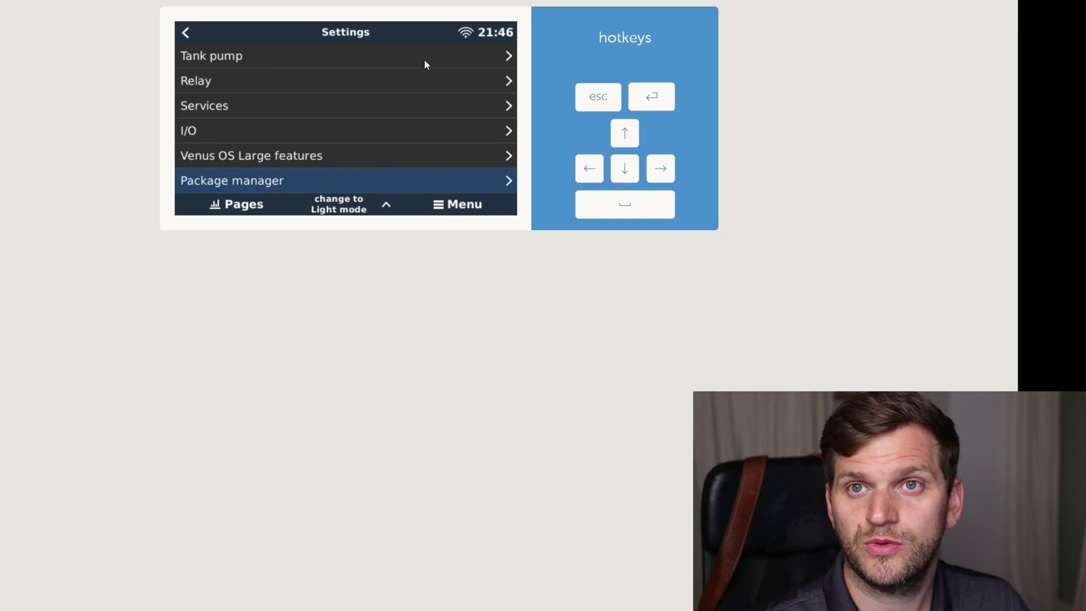
key(Return)
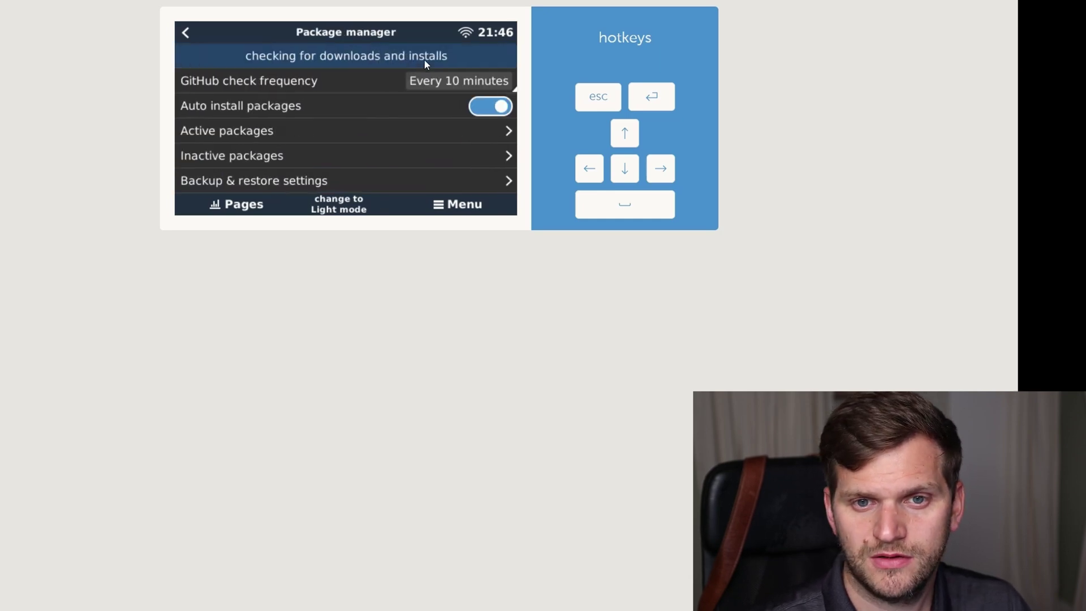
key(Down)
key(Down)
key(Down)
key(Return)
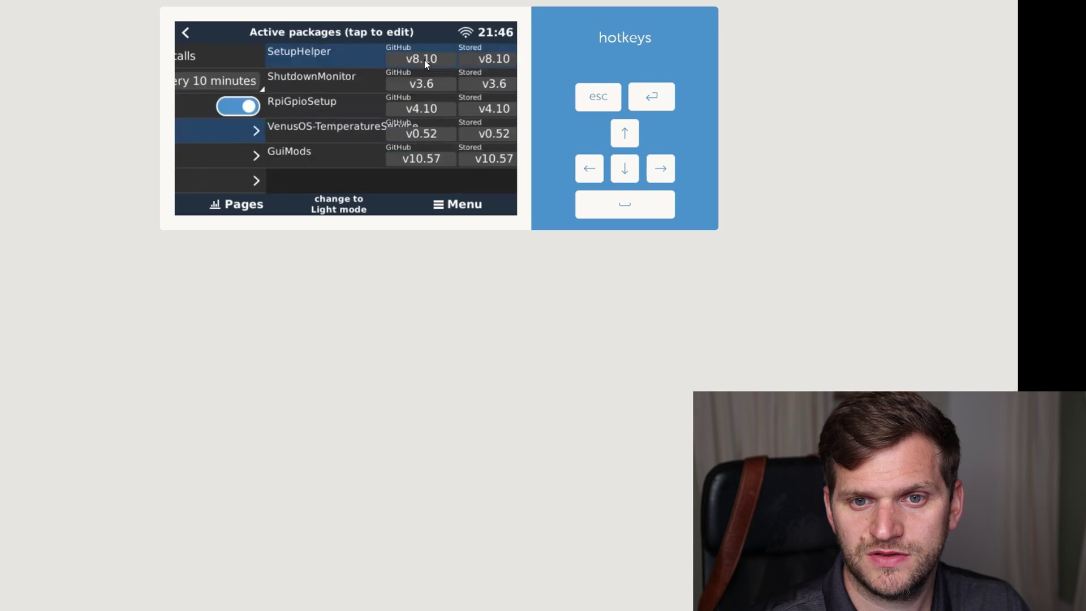
Step: Step through the package rows to check versions from RpiGpioSetup down to GuiMods
key(Down)
key(Down)
key(Down)
key(Down)
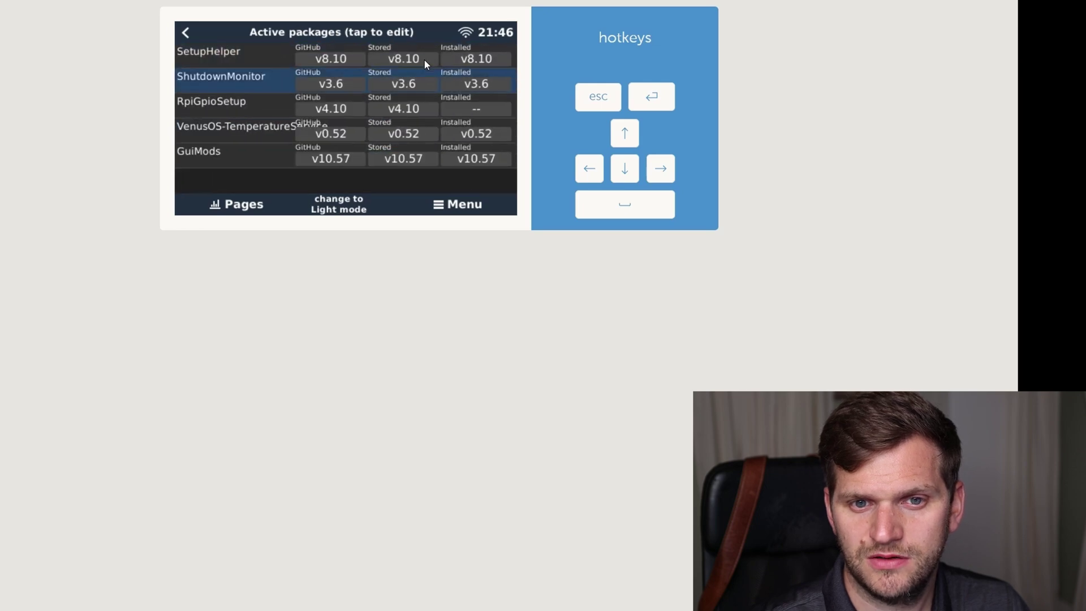
key(Up)
key(Up)
key(Up)
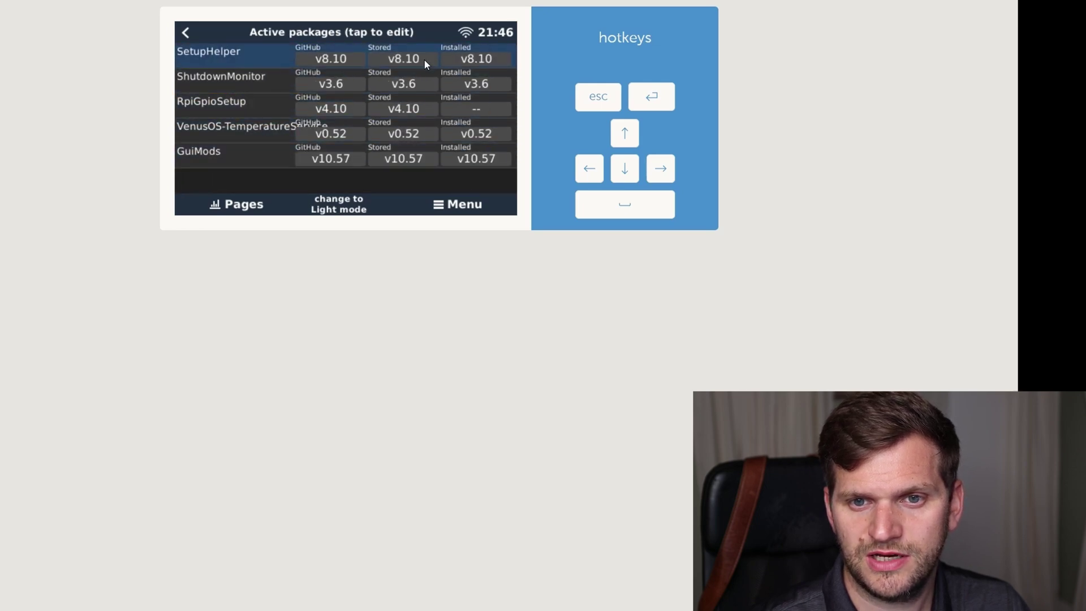
key(Down)
key(Down)
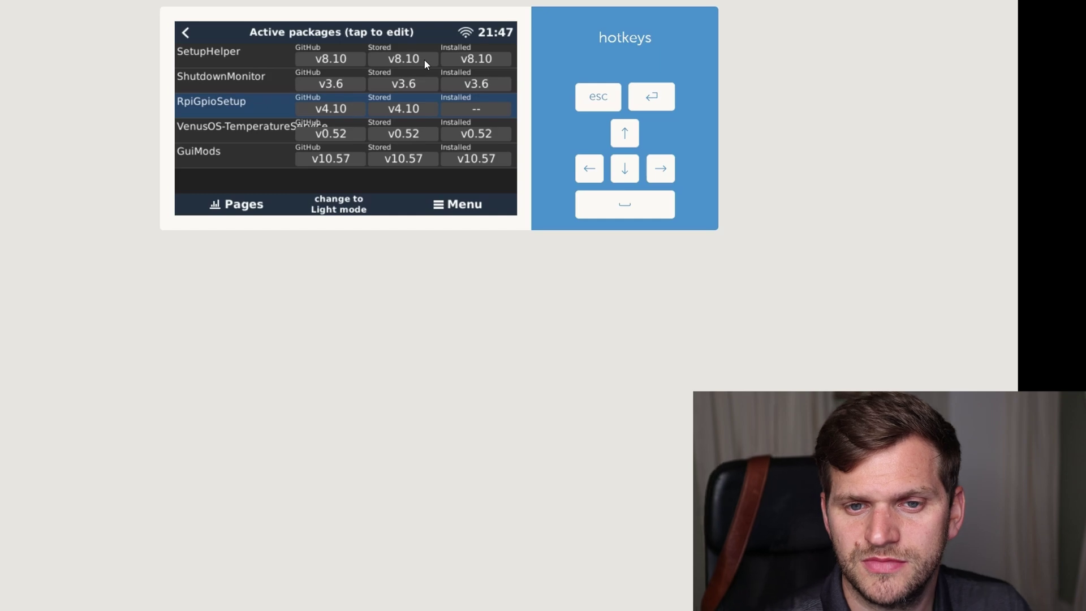
key(Down)
key(Down)
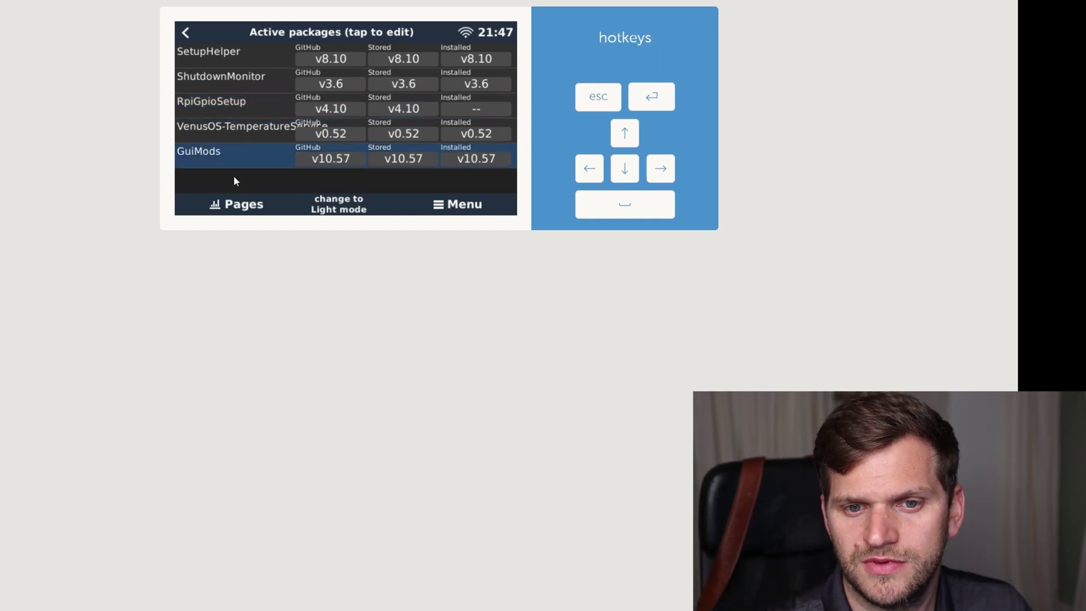
Step: Check the Propane Tank details (95%, 33°C) and go back to the Device List
click(478, 207)
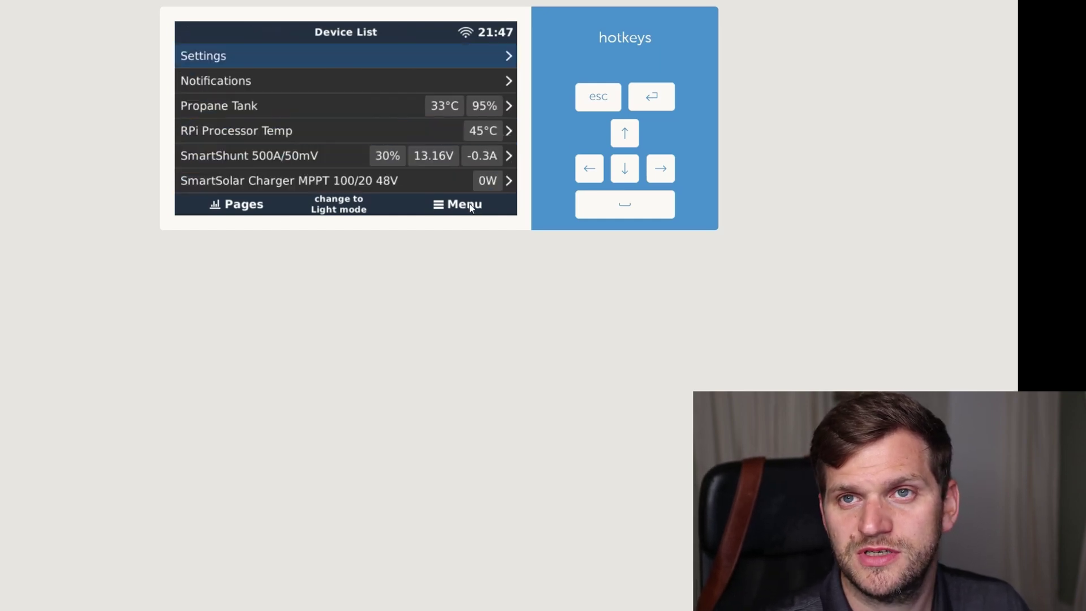
click(226, 109)
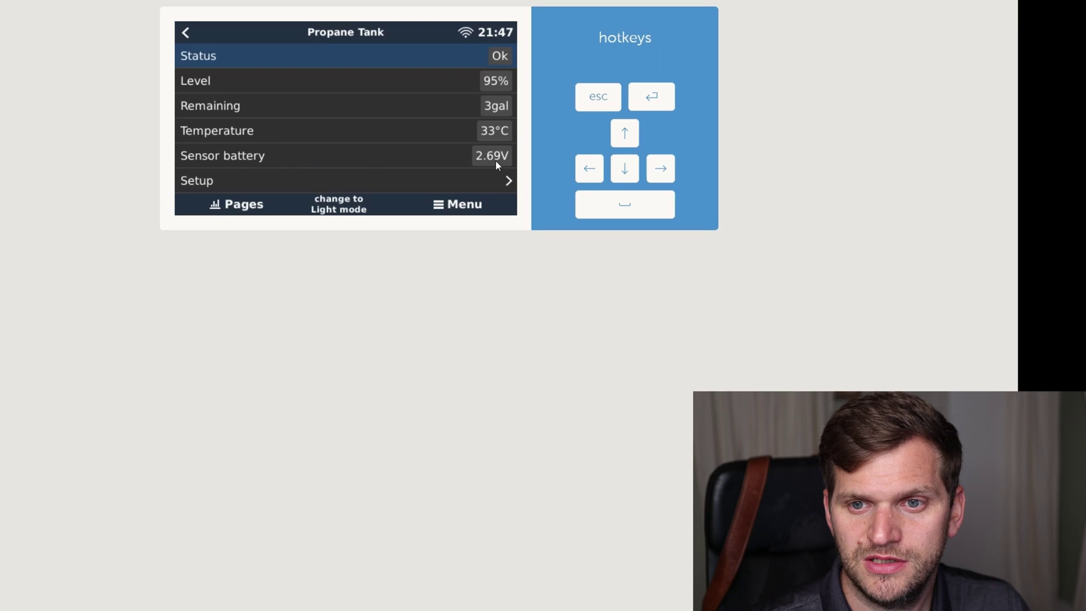
click(460, 208)
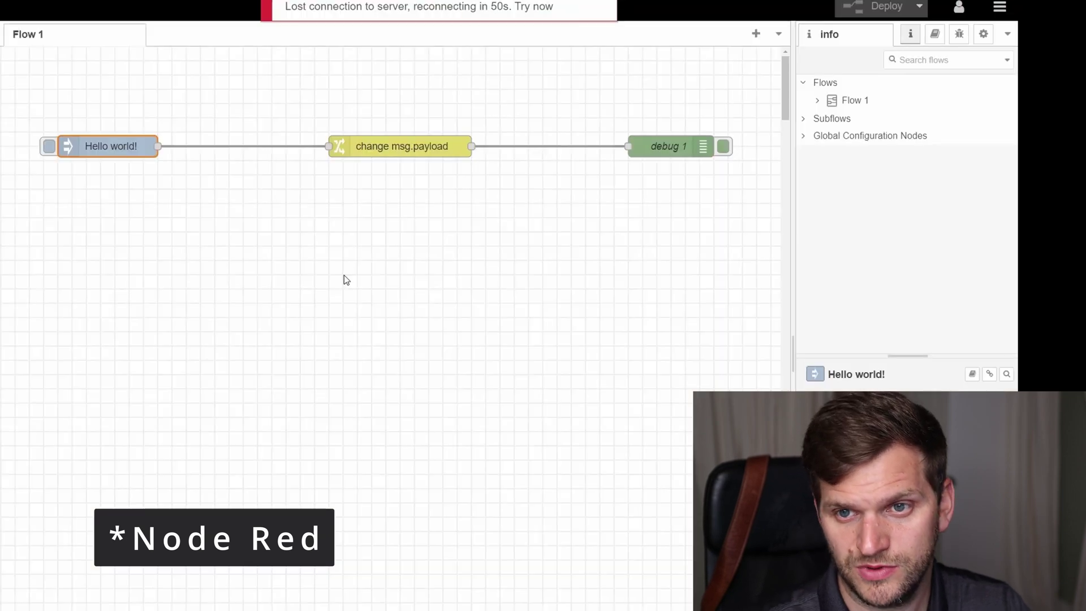
Step: Refresh the disconnected Node-RED editor with F5
key(F5)
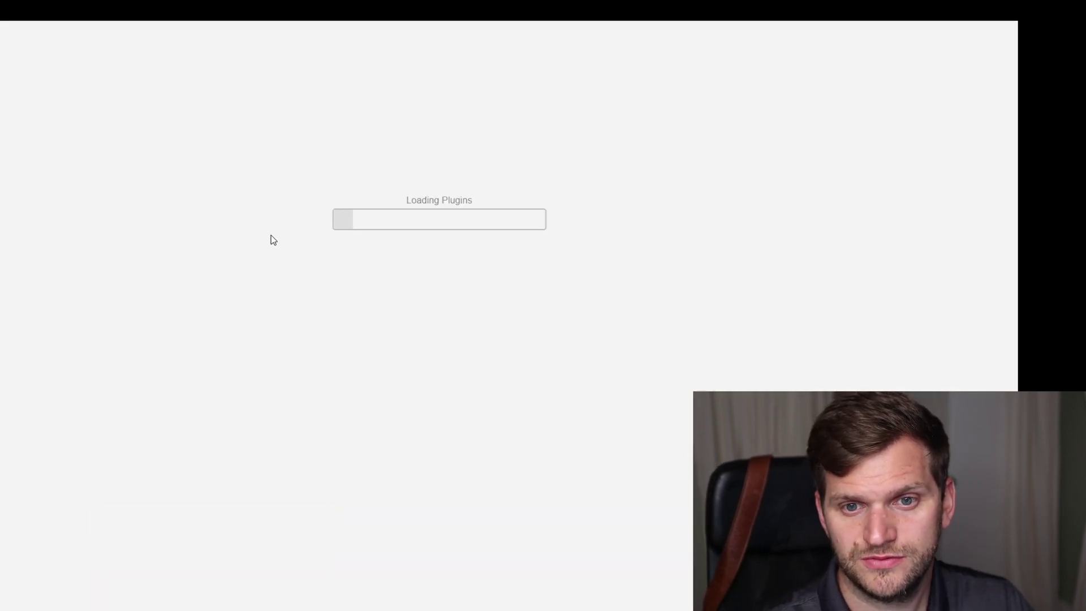